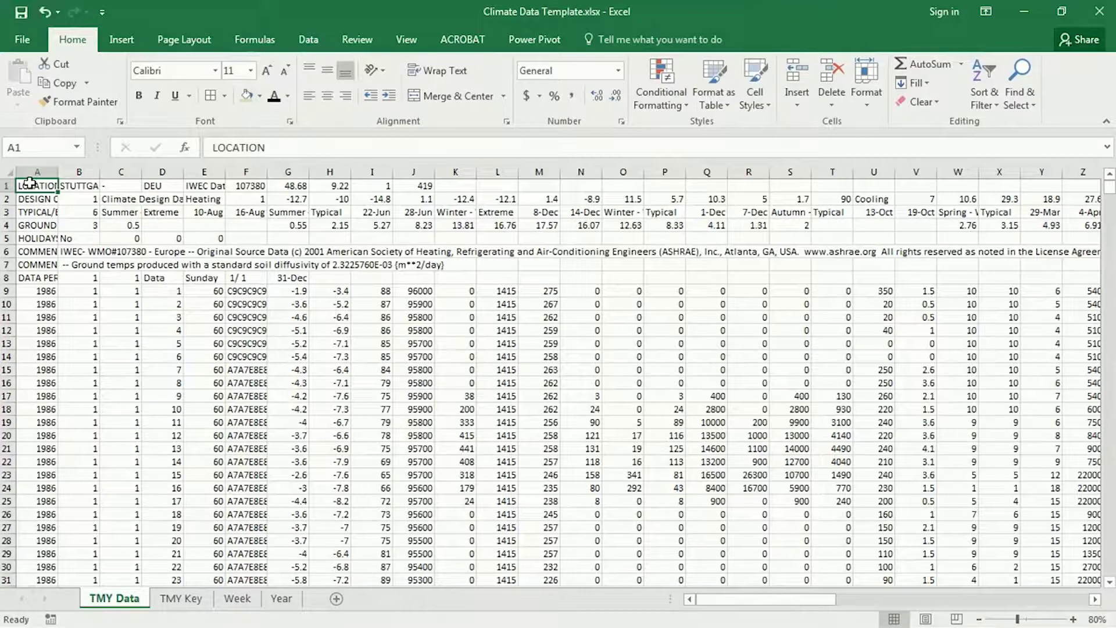
Step along TMY Data row 1 to the station latitude 48.68 in G1
key("Right")
key("Right")
key("Right")
key("Right")
key("Right")
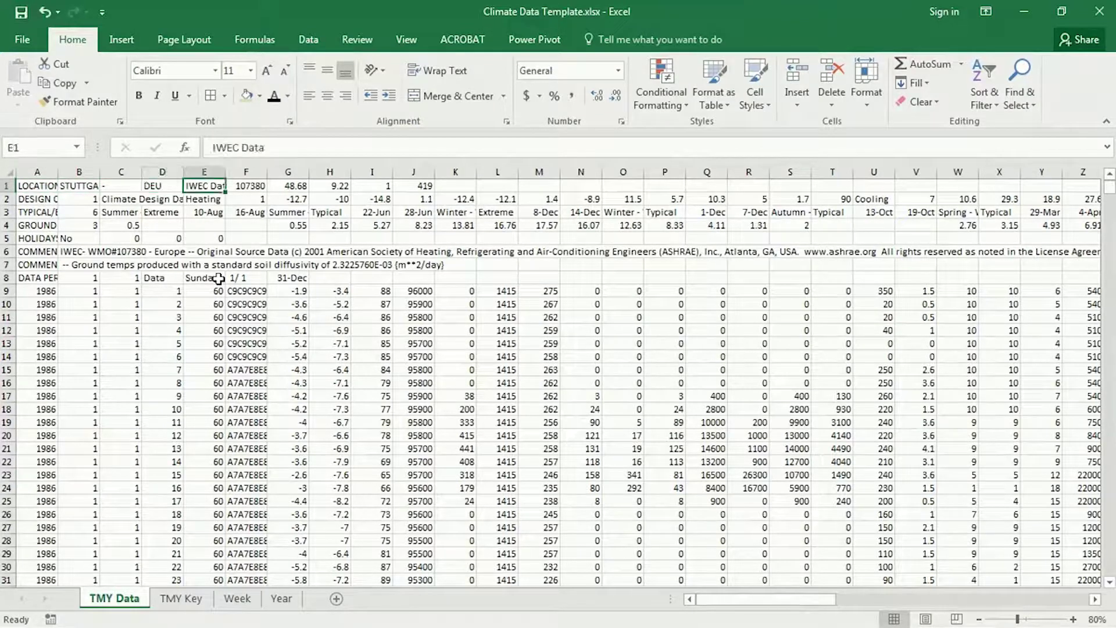
key("Right")
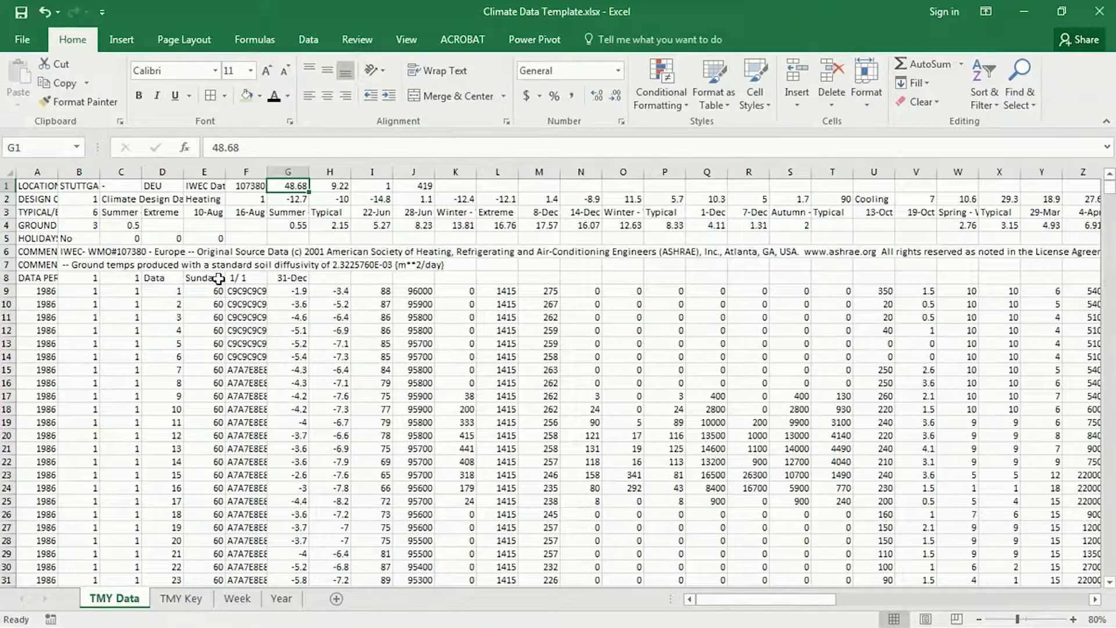
key("Right")
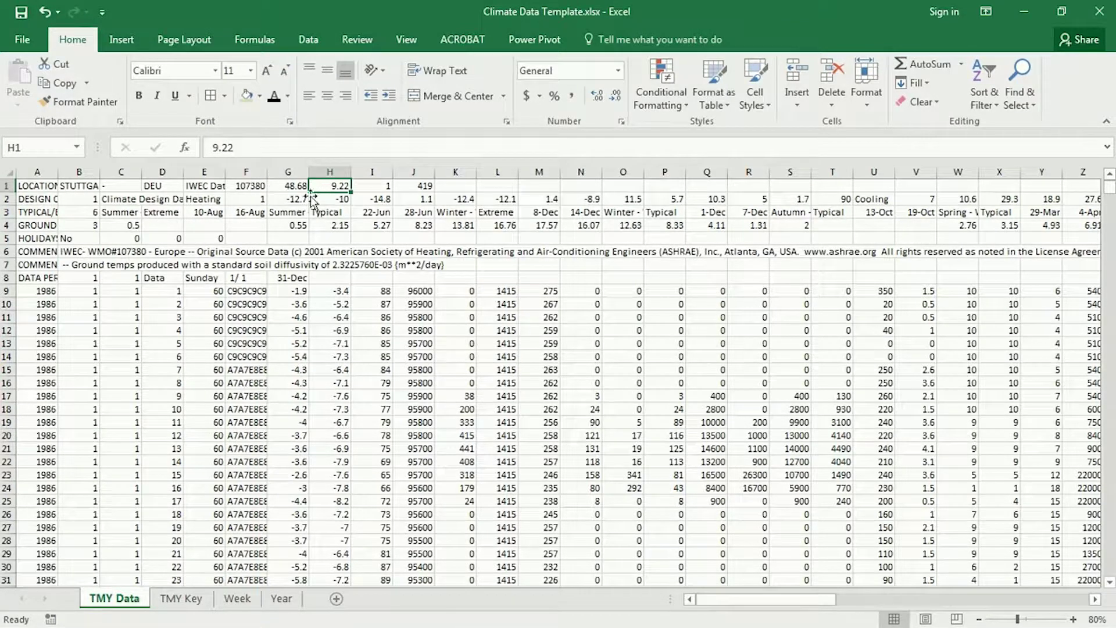
On the Week sheet, confirm Latitude 48.680 and Longitude 9.220 link to ='TMY Data'!G1
left_click(238, 598)
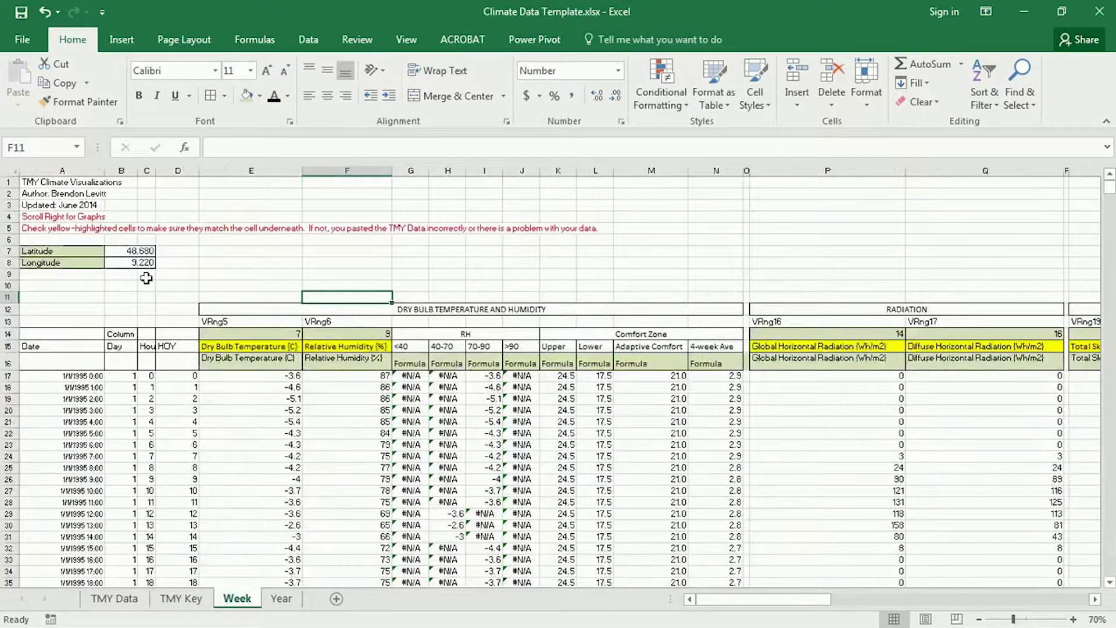
left_click_drag(75, 250, 133, 264)
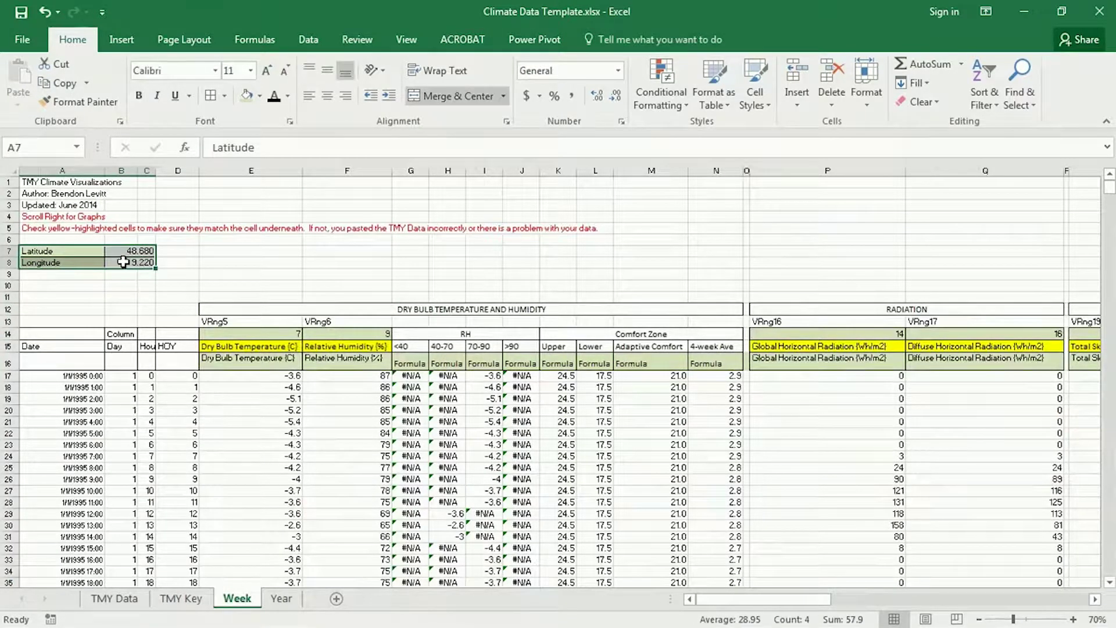
double_click(130, 250)
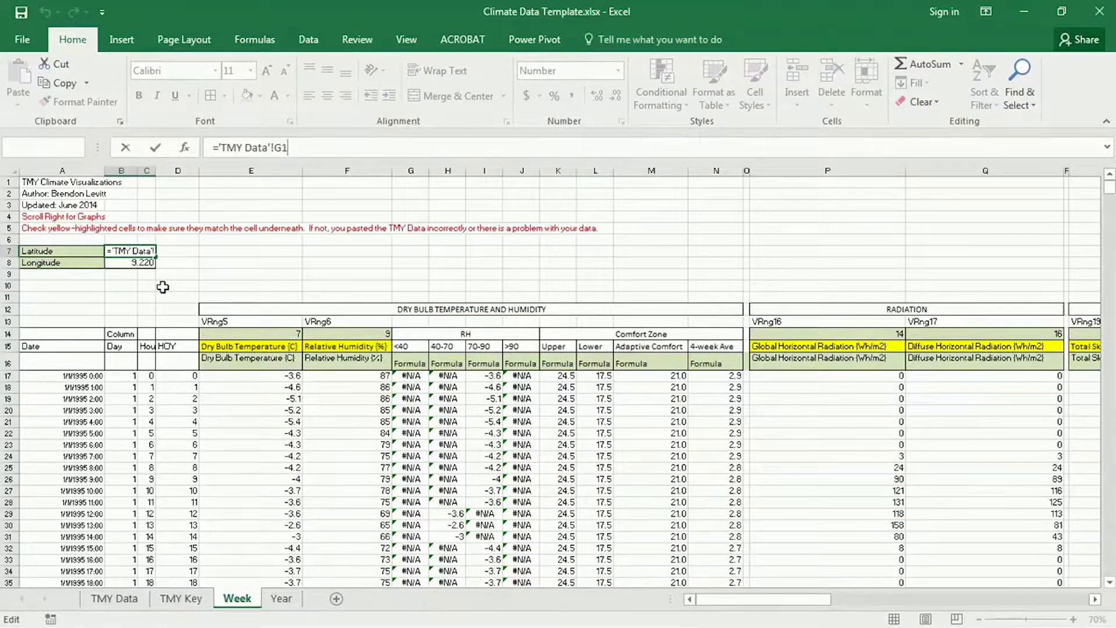
key("Return")
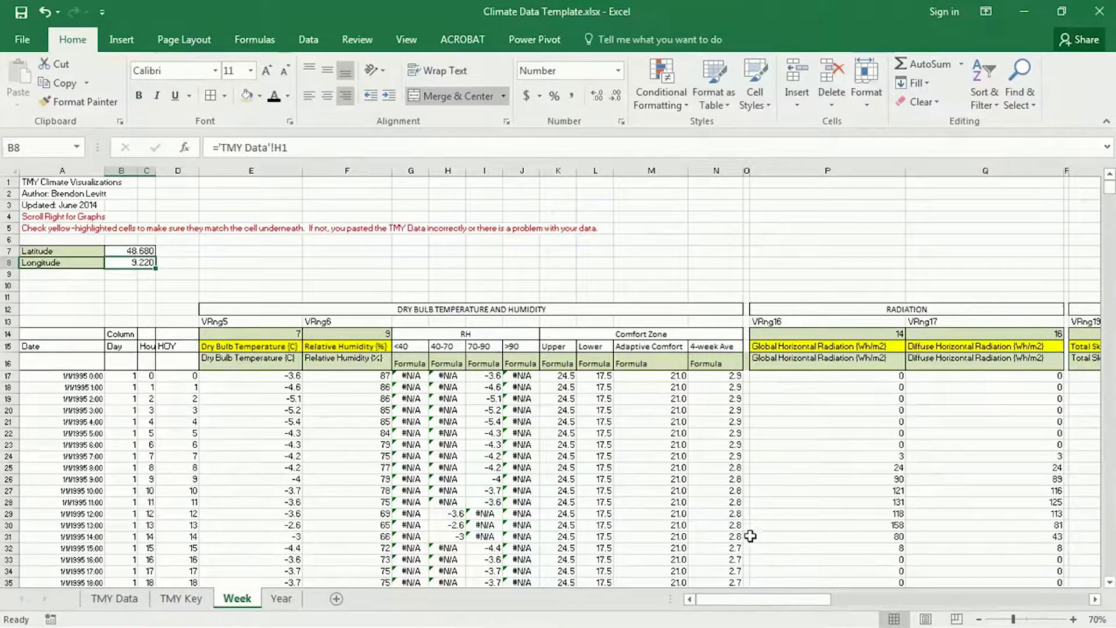
Bring Chrome in front and resize it beside the Excel spreadsheet
key("alt+Tab")
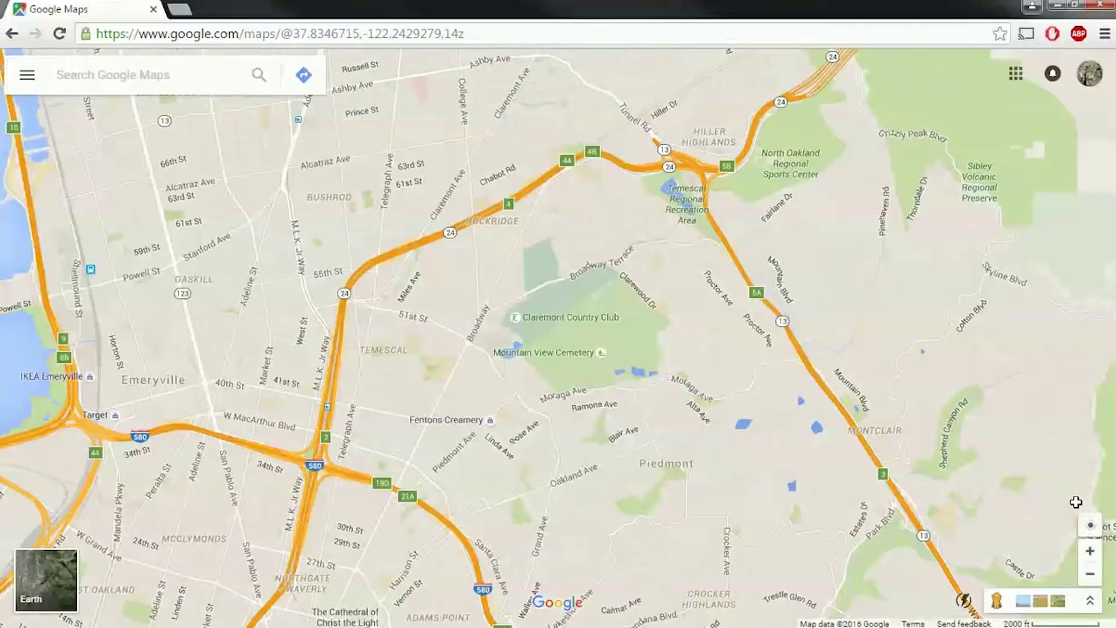
left_click_drag(584, 7, 1, 138)
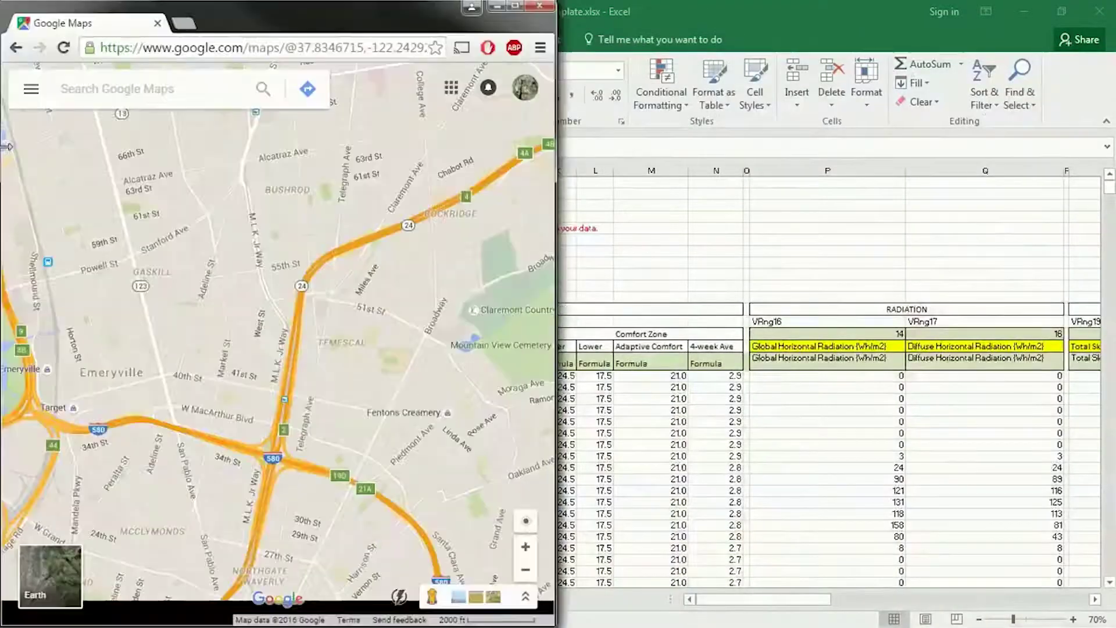
left_click_drag(350, 20, 925, 8)
left_click_drag(102, 202, 601, 257)
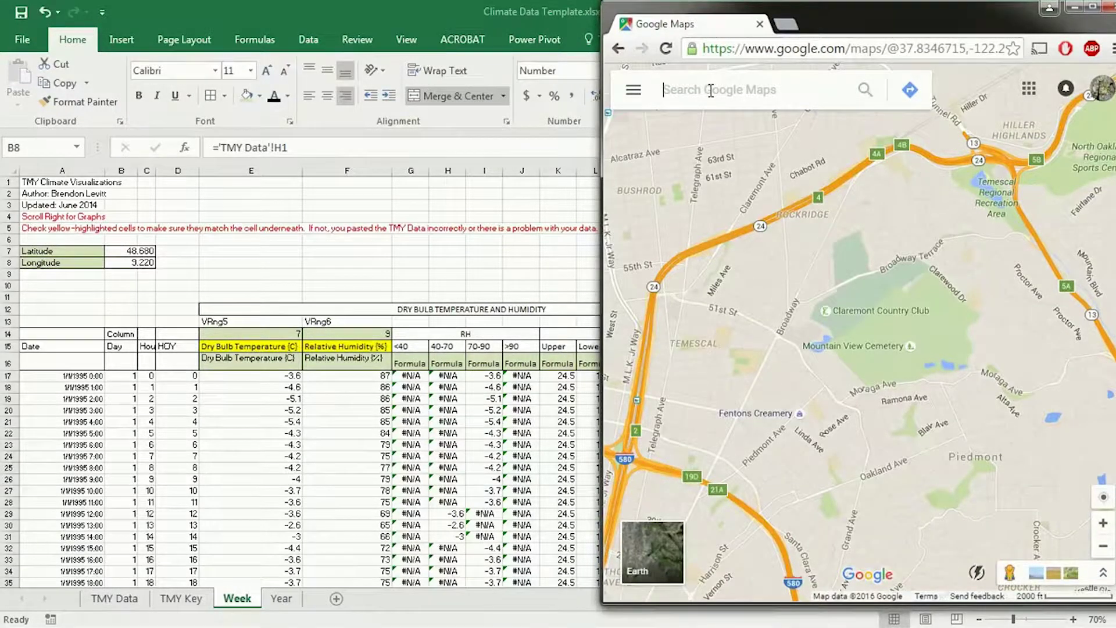
Search Google Maps for the coordinates 48.68,9.22 and maximize the map window
type("48.68,9.22")
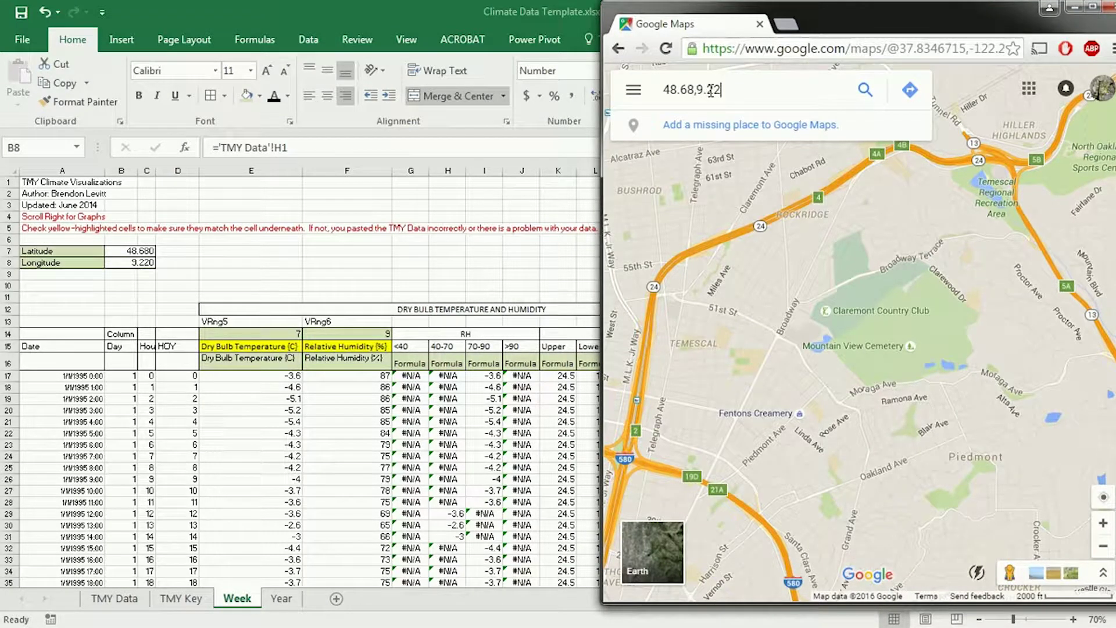
key("Return")
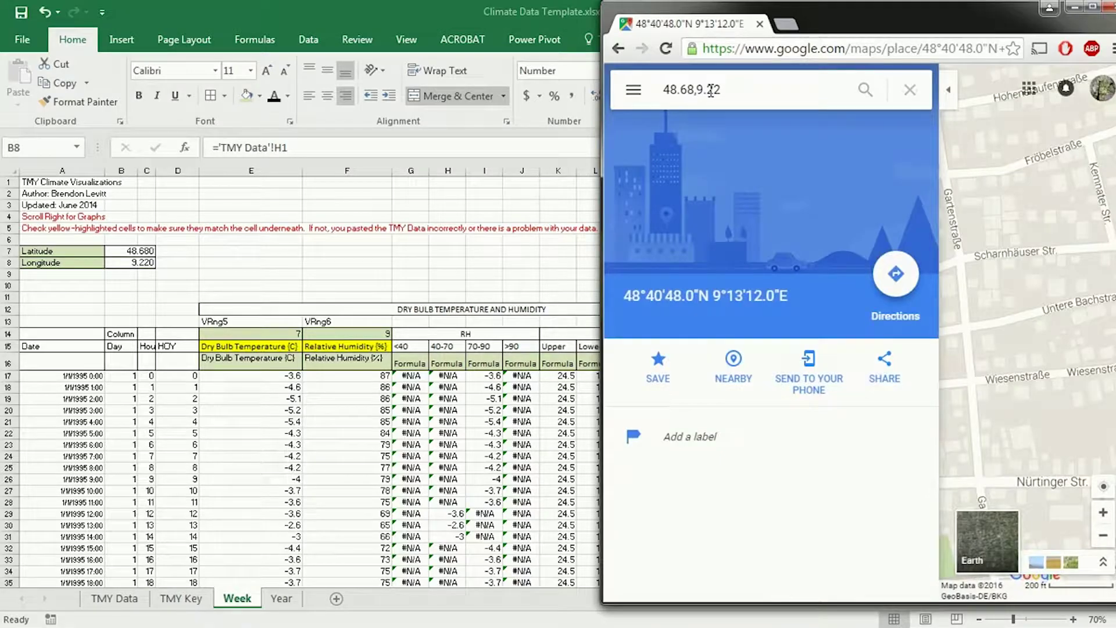
left_click(1103, 16)
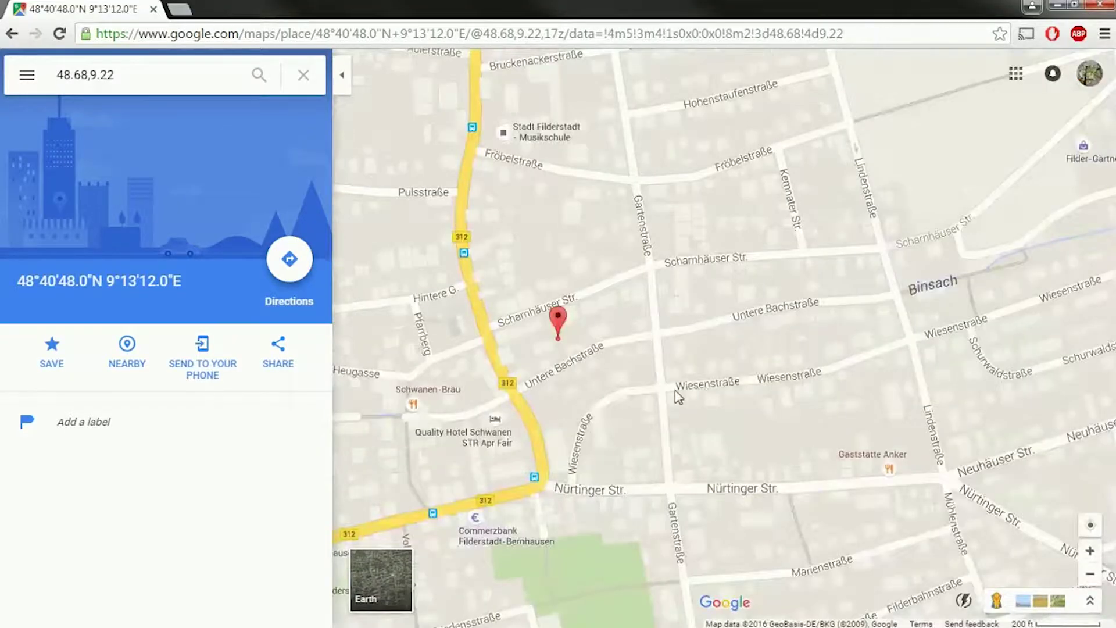
Zoom out around the pin to show Filderstadt, Stuttgart airport and the A8 motorway
left_click_drag(674, 389, 744, 371)
scroll(684, 387, "down", 4)
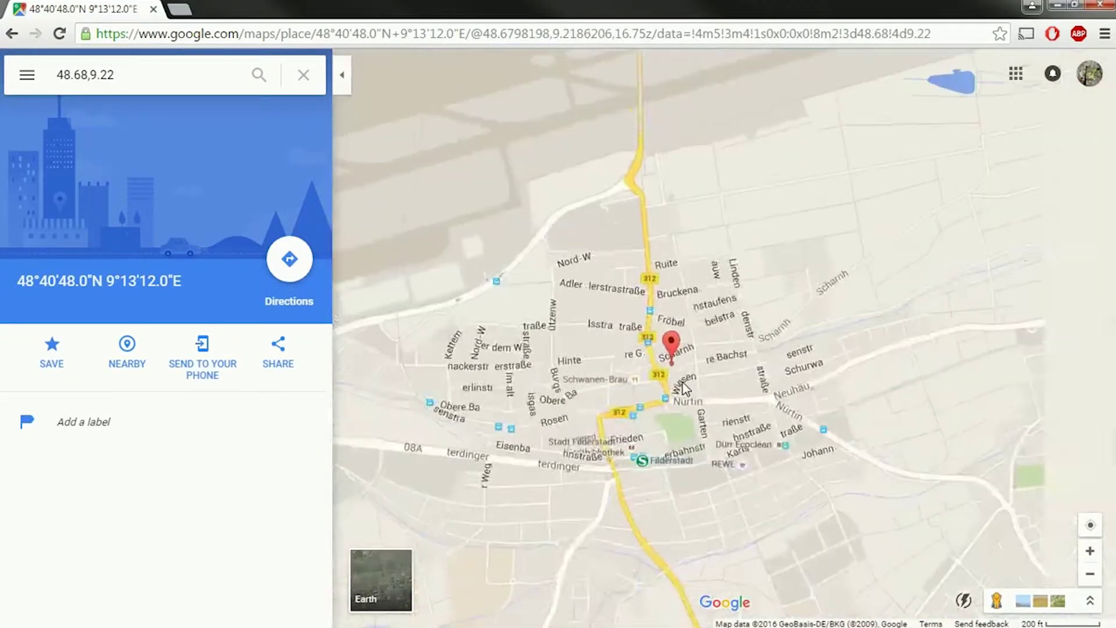
scroll(684, 387, "down", 3)
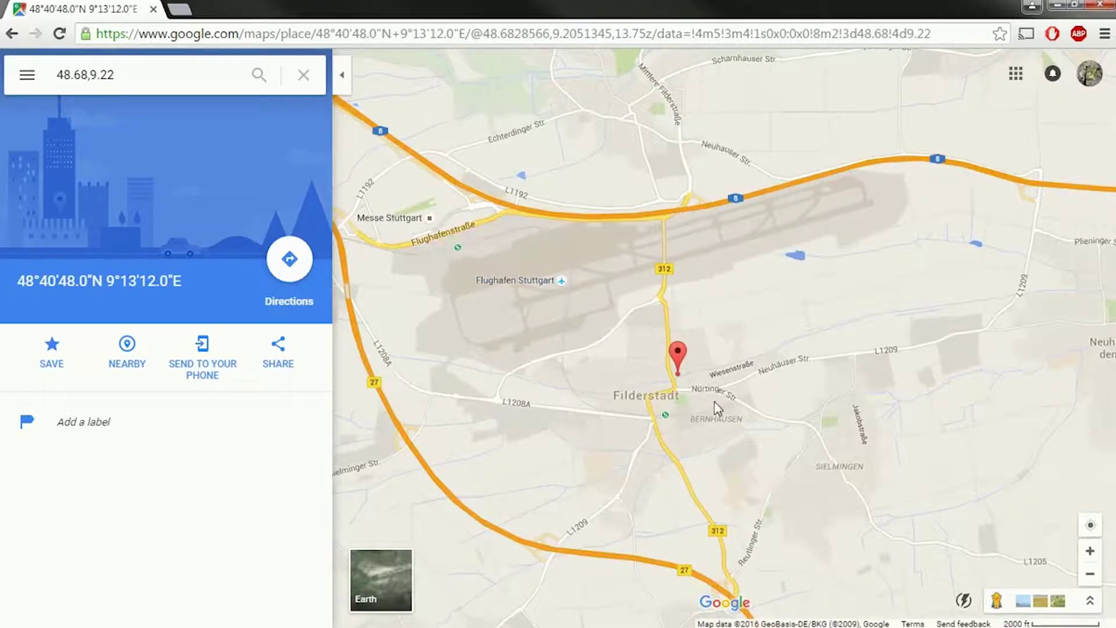
left_click_drag(731, 403, 739, 379)
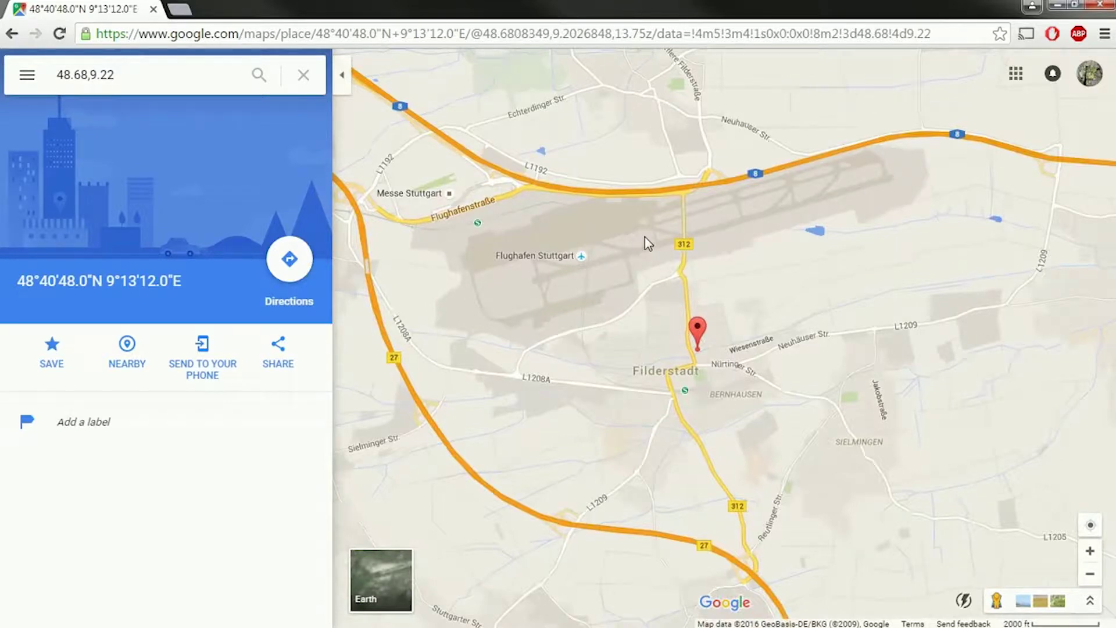
left_click_drag(639, 342, 636, 355)
scroll(682, 367, "up", 3)
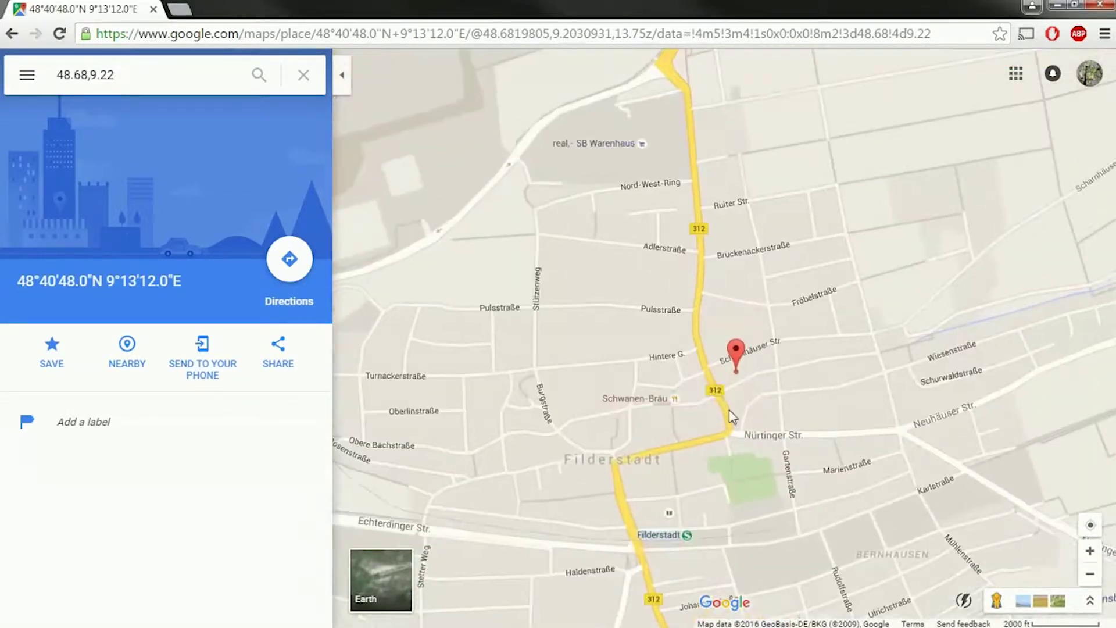
scroll(688, 285, "down", 2)
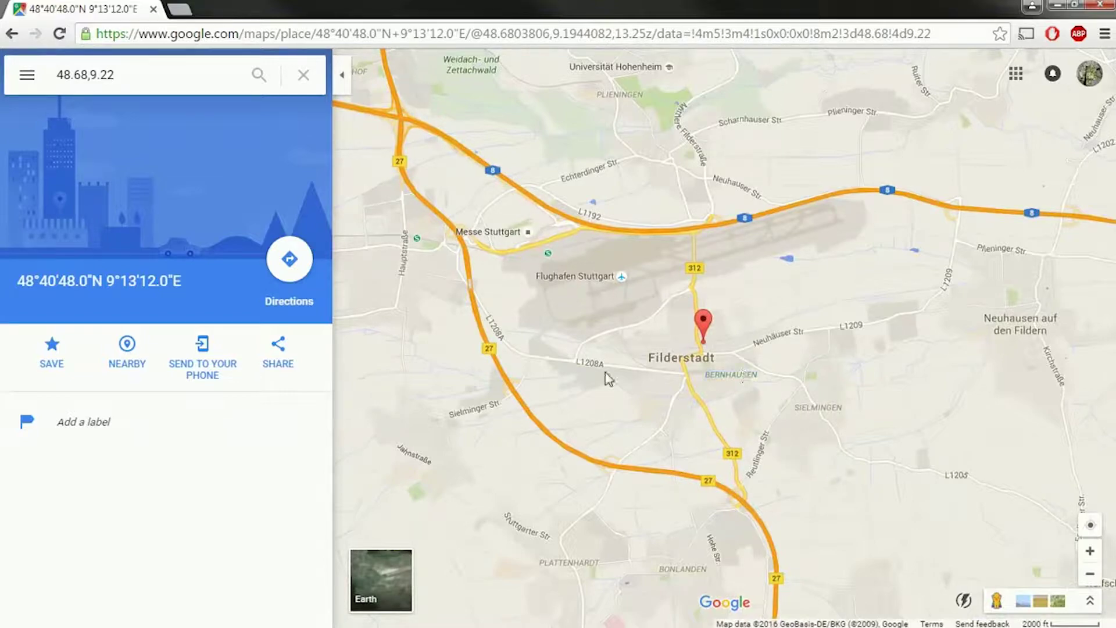
Route from Erbach an der Donau to the site (via A8, 59 min, 89.9 km)
left_click(290, 259)
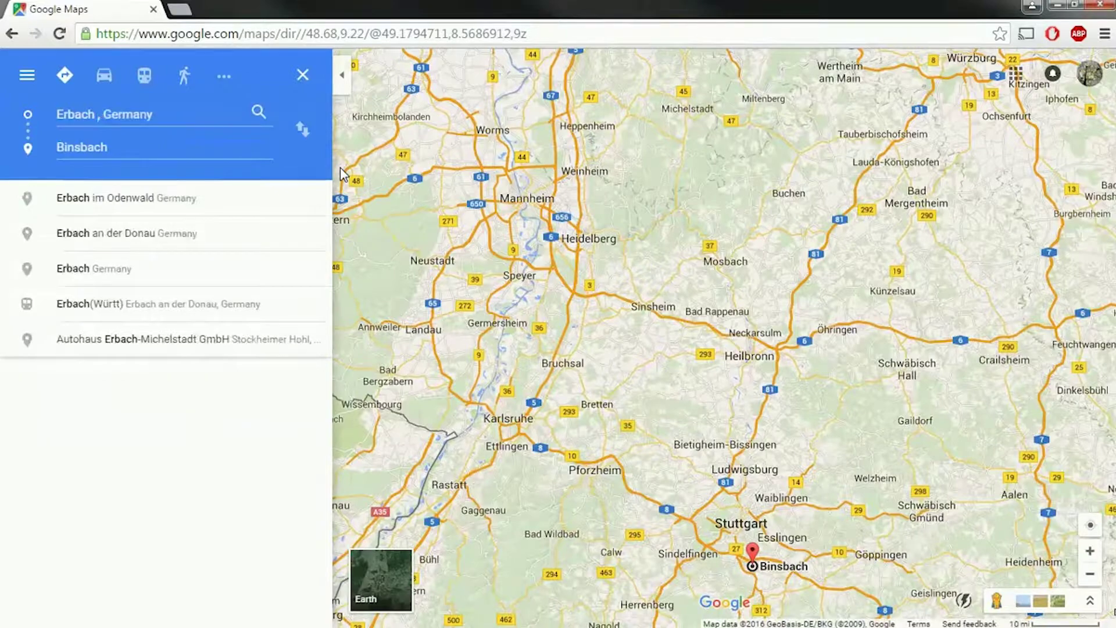
left_click(181, 232)
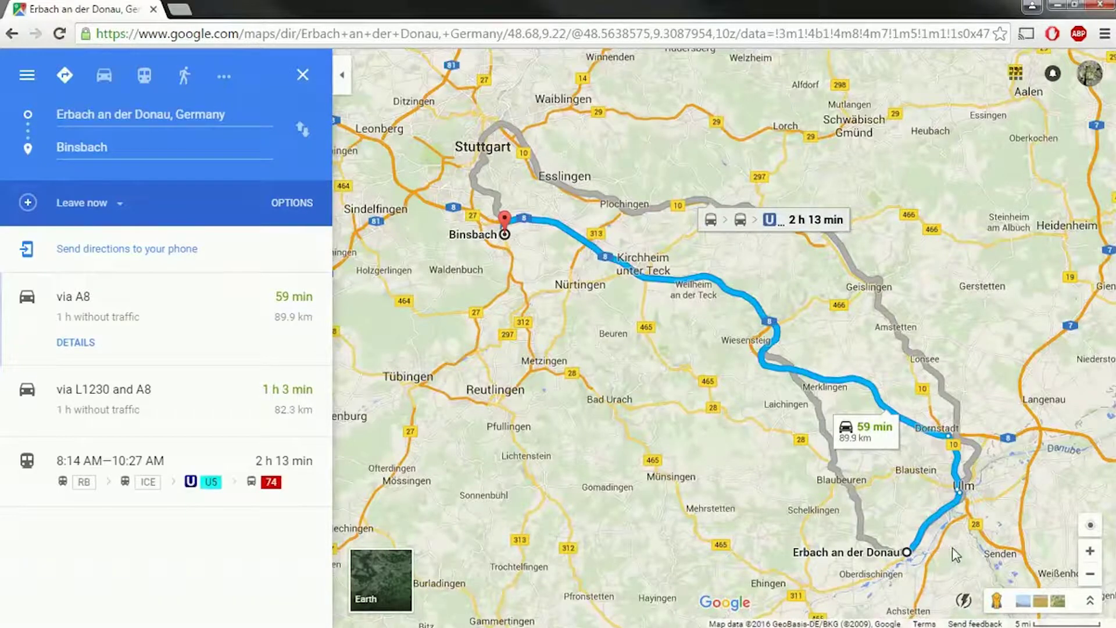
left_click_drag(715, 493, 731, 433)
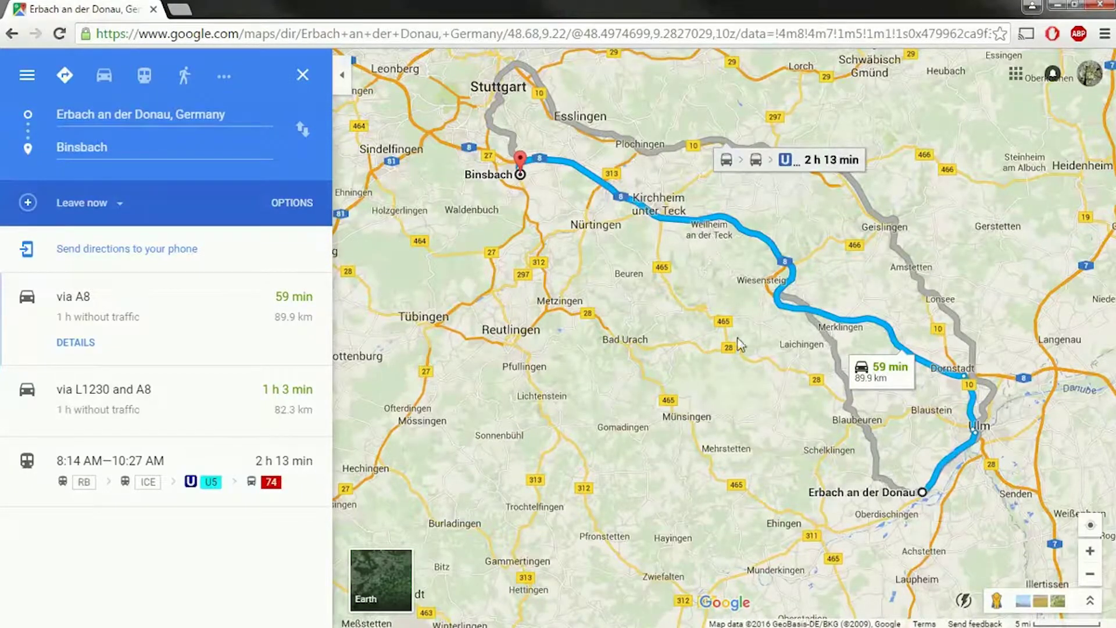
Measure Binsbach to Erbach an der Donau in a straight line (39.29 mi / 63.24 km), then close directions
right_click(516, 185)
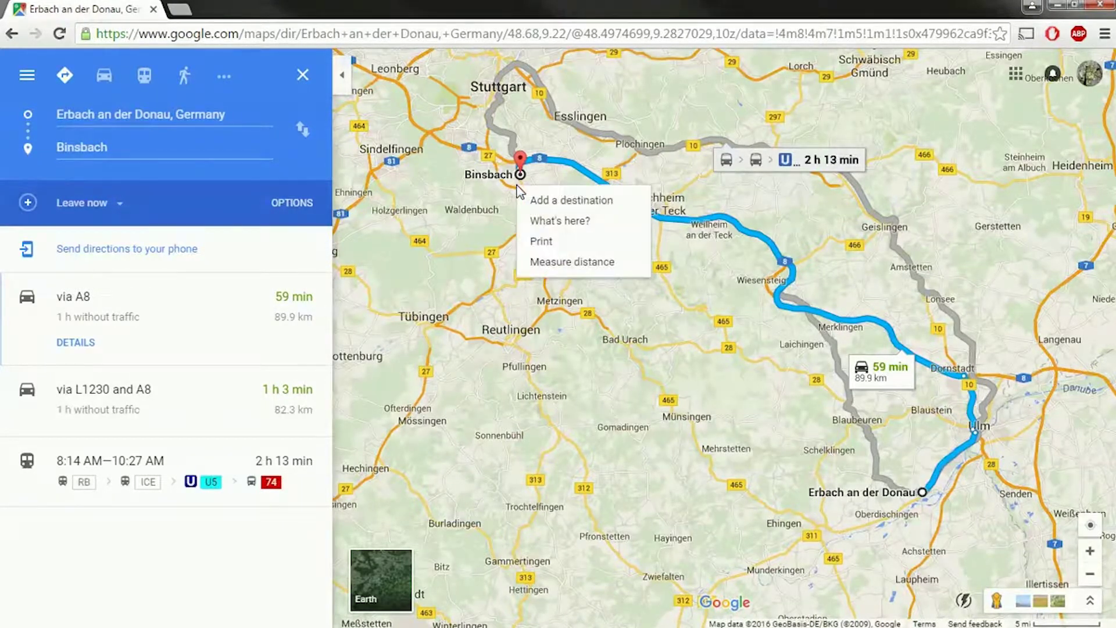
left_click(559, 264)
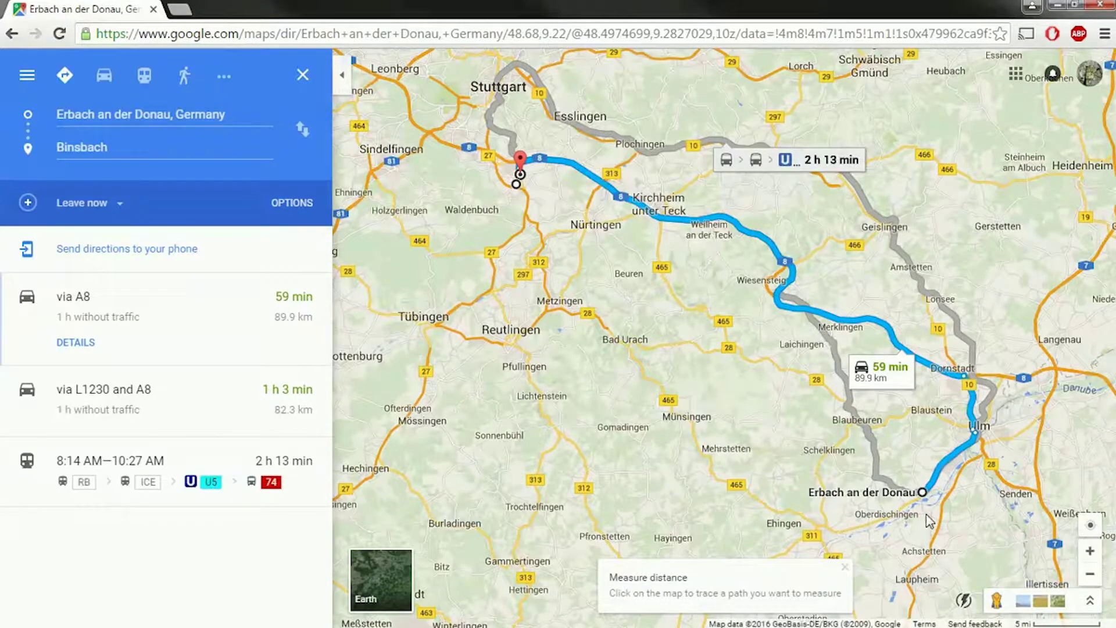
left_click(923, 492)
left_click_drag(922, 498, 922, 492)
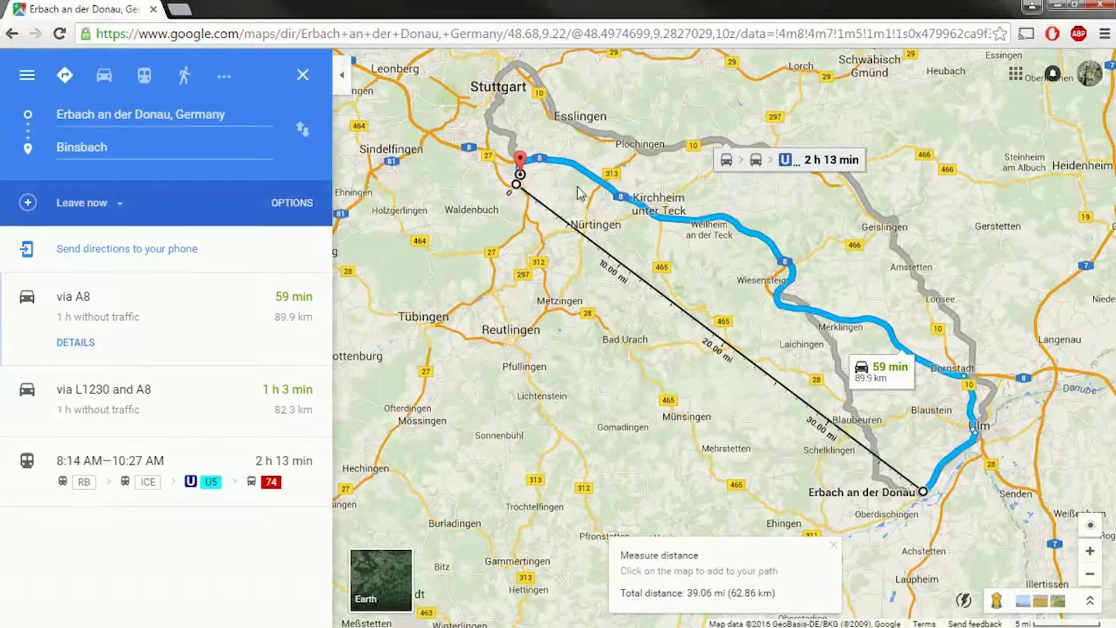
left_click_drag(516, 184, 521, 174)
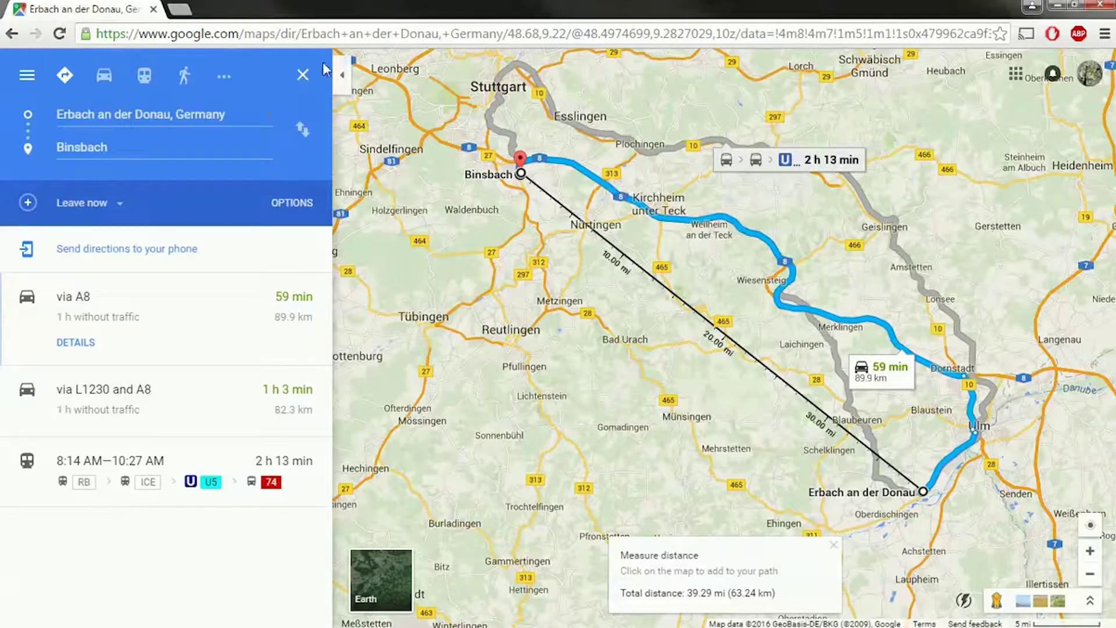
left_click(303, 74)
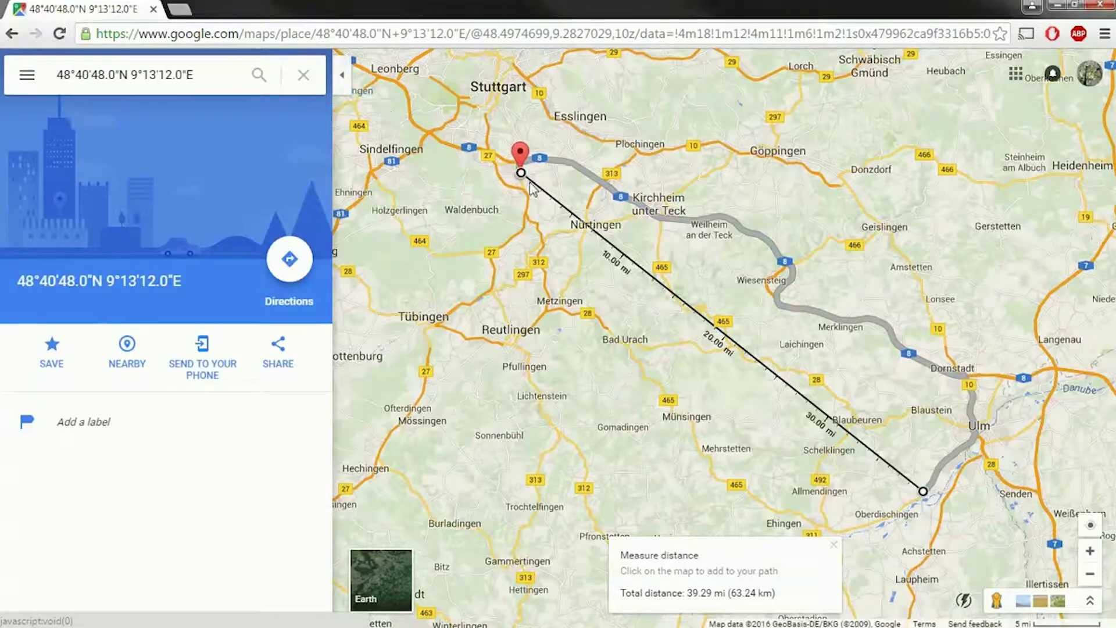
Turn on the Terrain layer, zoom out two levels, and clear the searched place
left_click(37, 75)
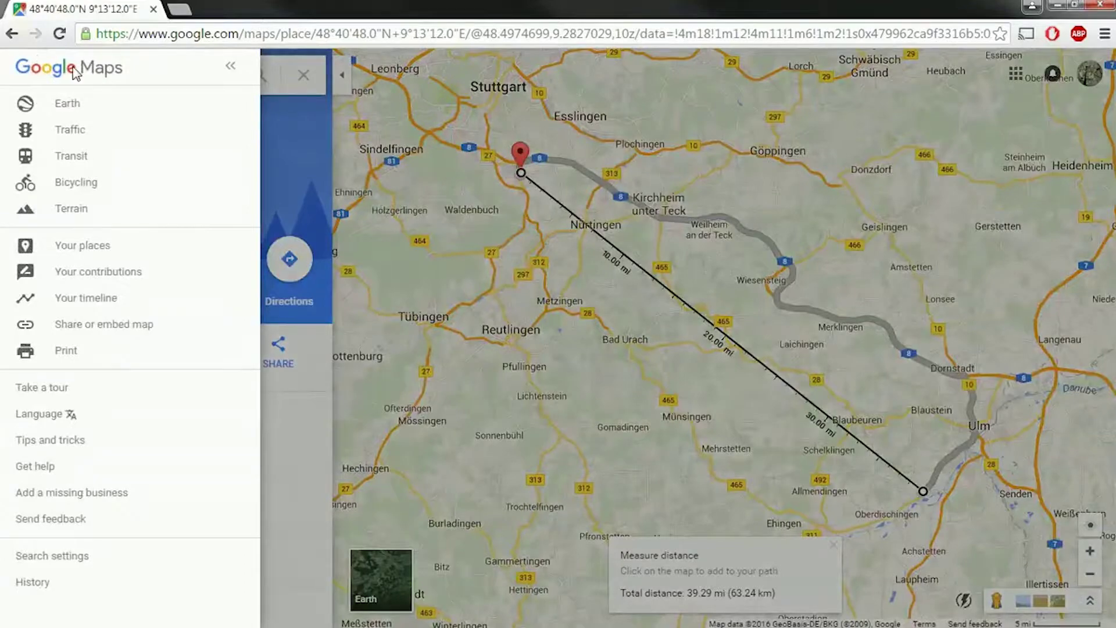
left_click(70, 210)
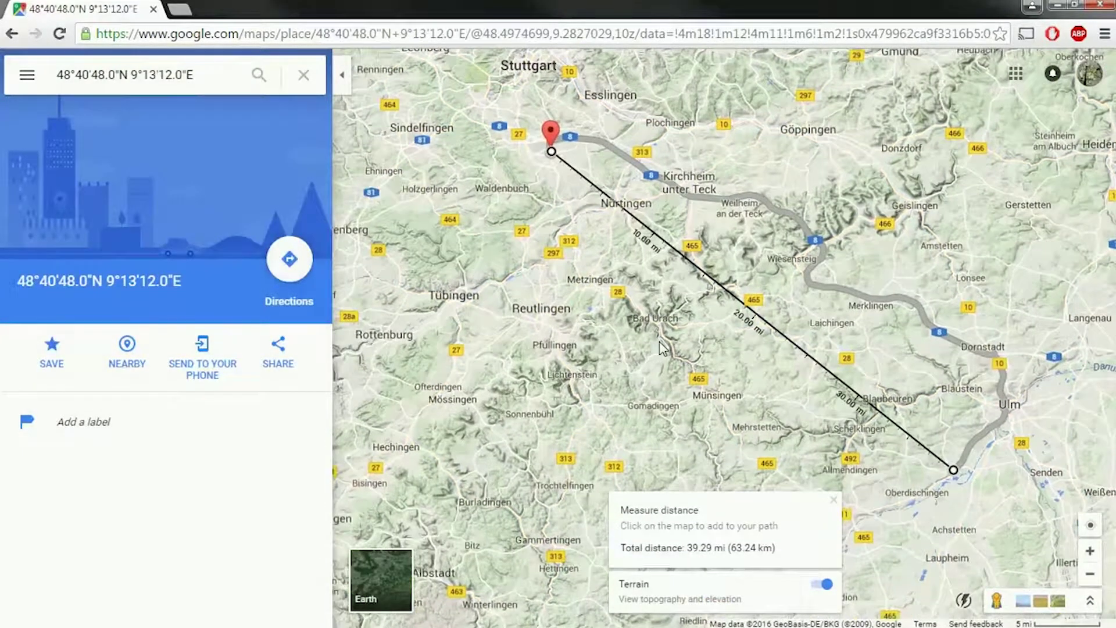
scroll(659, 340, "down", 1)
scroll(659, 341, "down", 3)
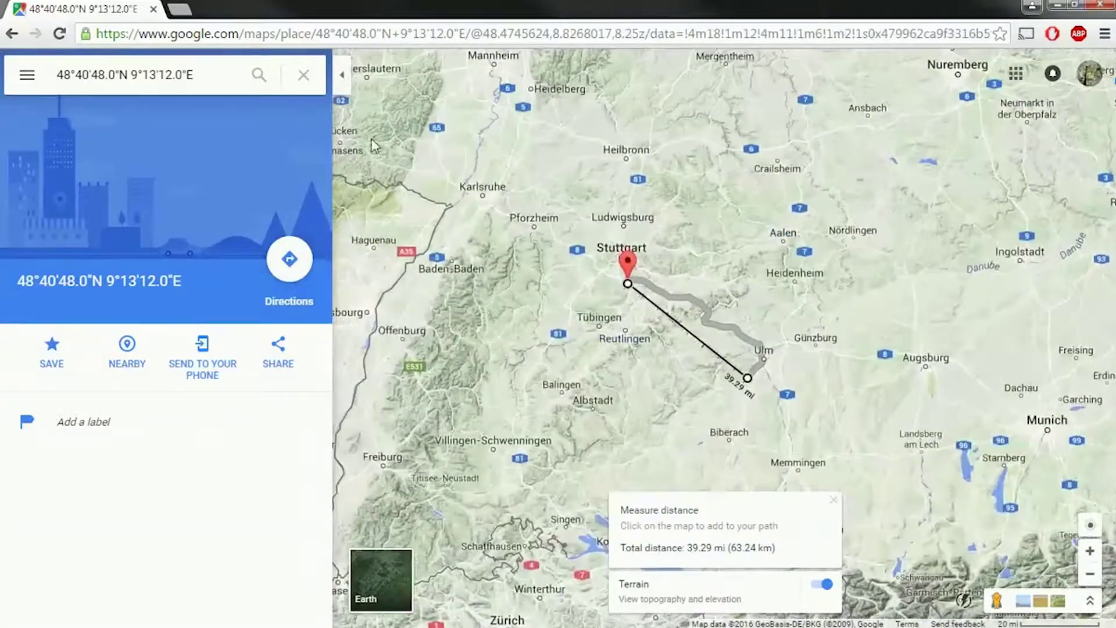
left_click(304, 74)
Pan and zoom the terrain map to recentre the 39.29 mi measured line
left_click_drag(635, 398, 647, 362)
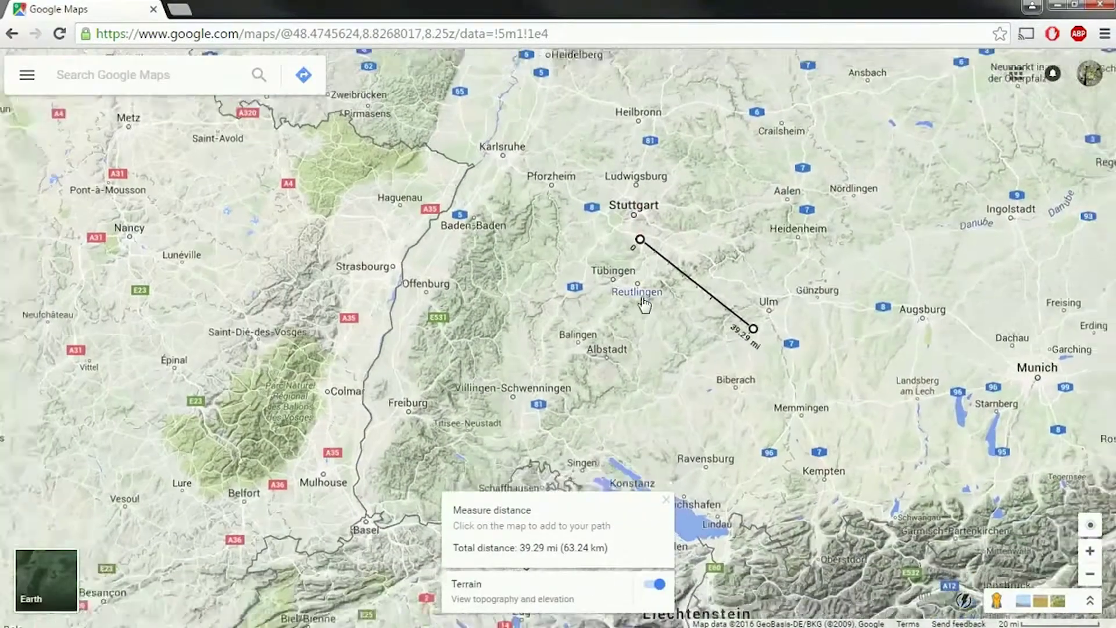
scroll(639, 307, "down", 3)
scroll(633, 308, "down", 1)
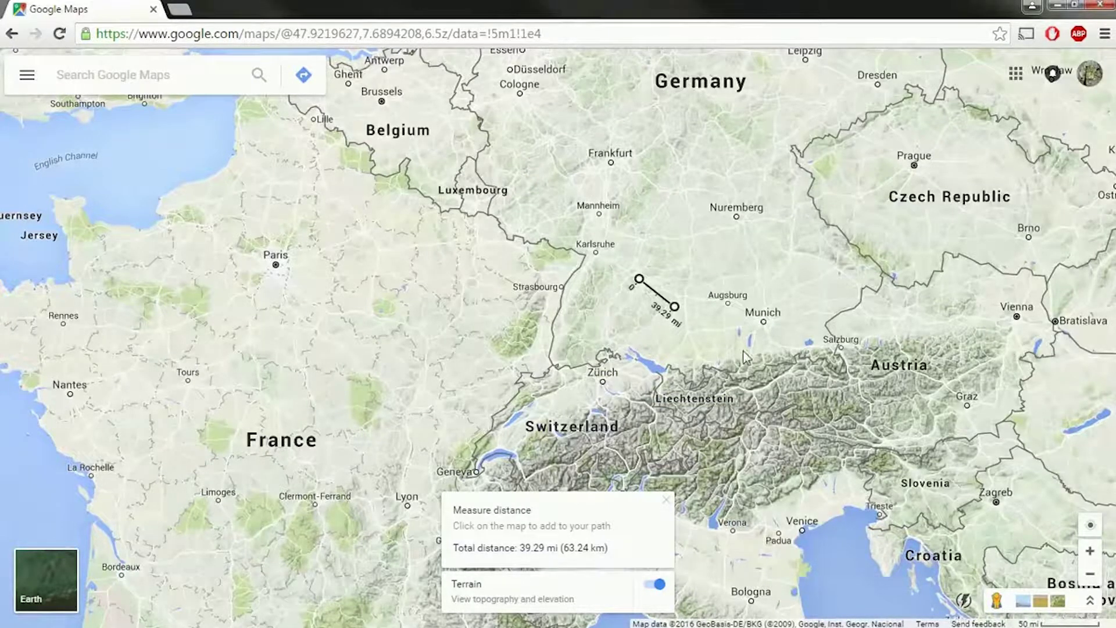
scroll(666, 433, "up", 5)
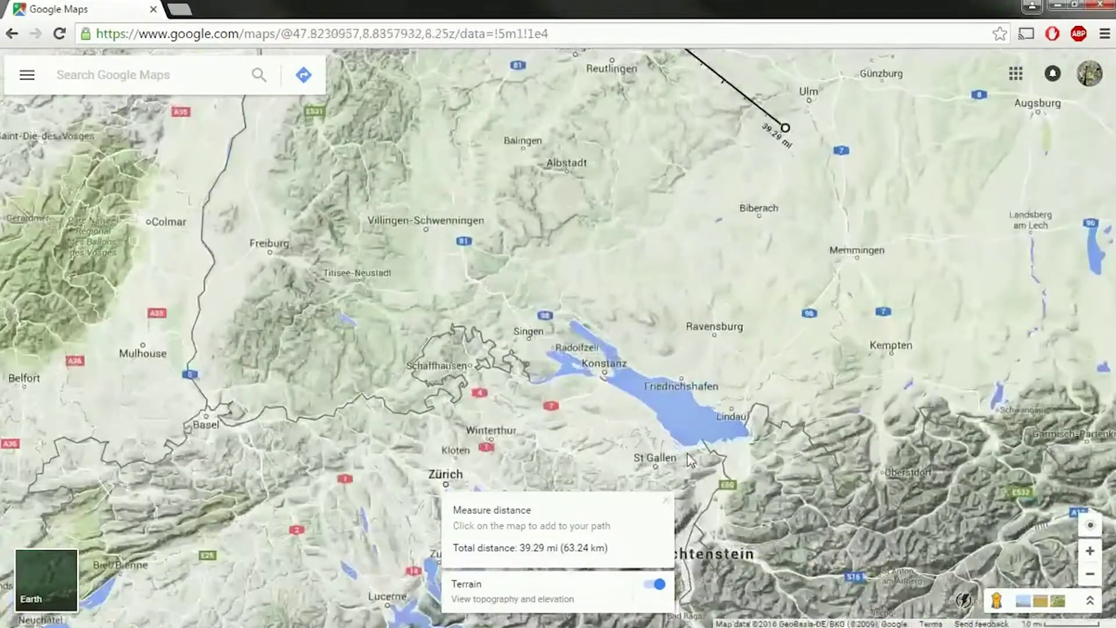
scroll(674, 446, "up", 4)
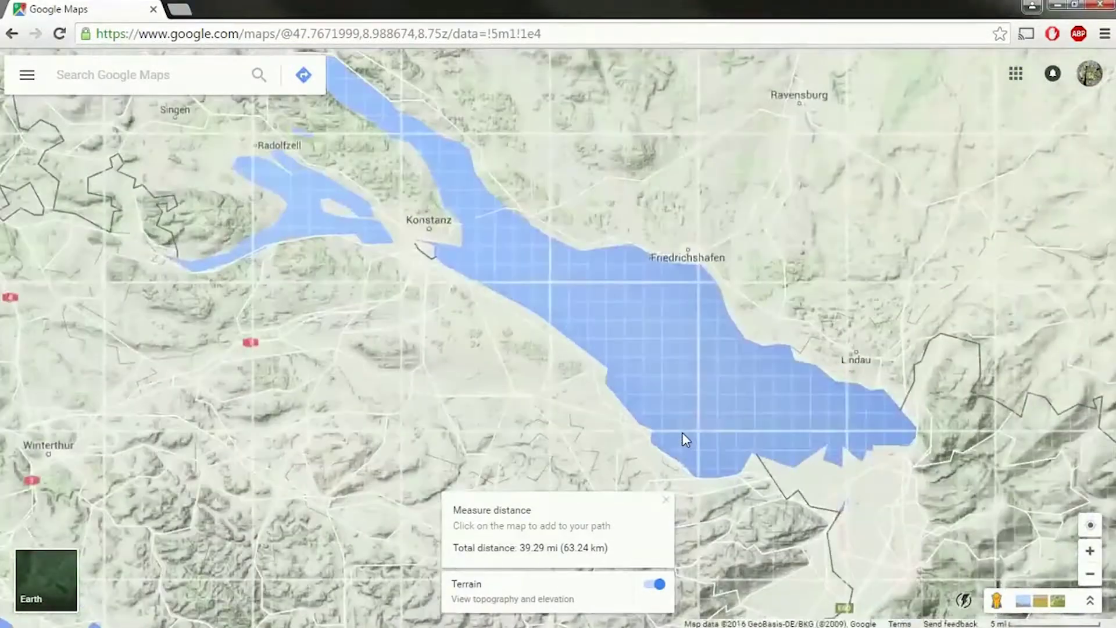
scroll(678, 401, "down", 5)
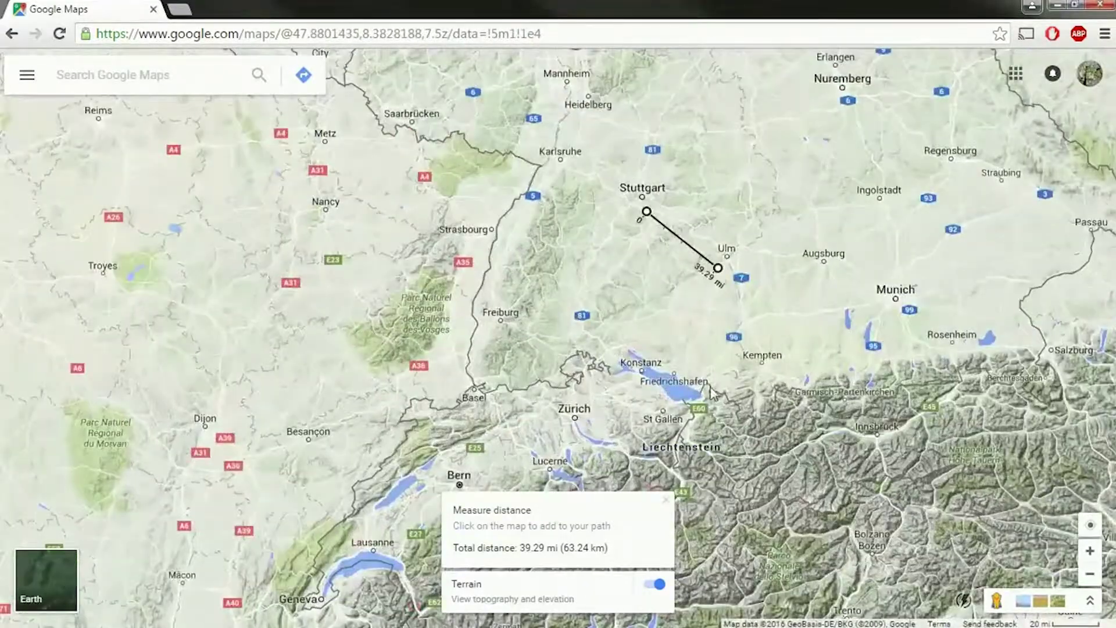
scroll(706, 378, "down", 1)
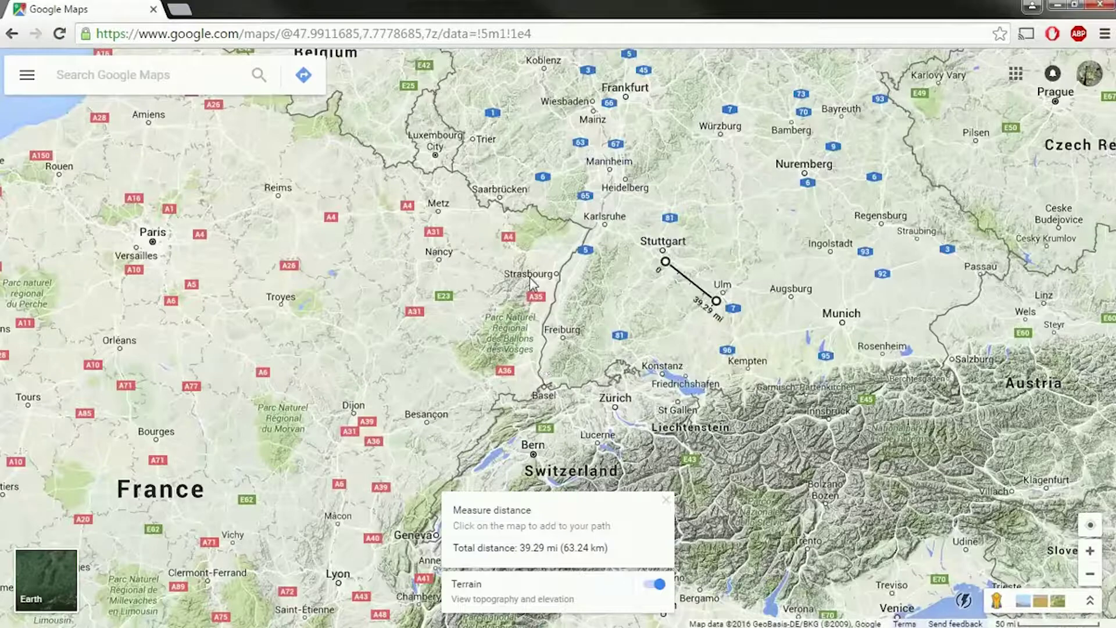
scroll(534, 290, "up", 3)
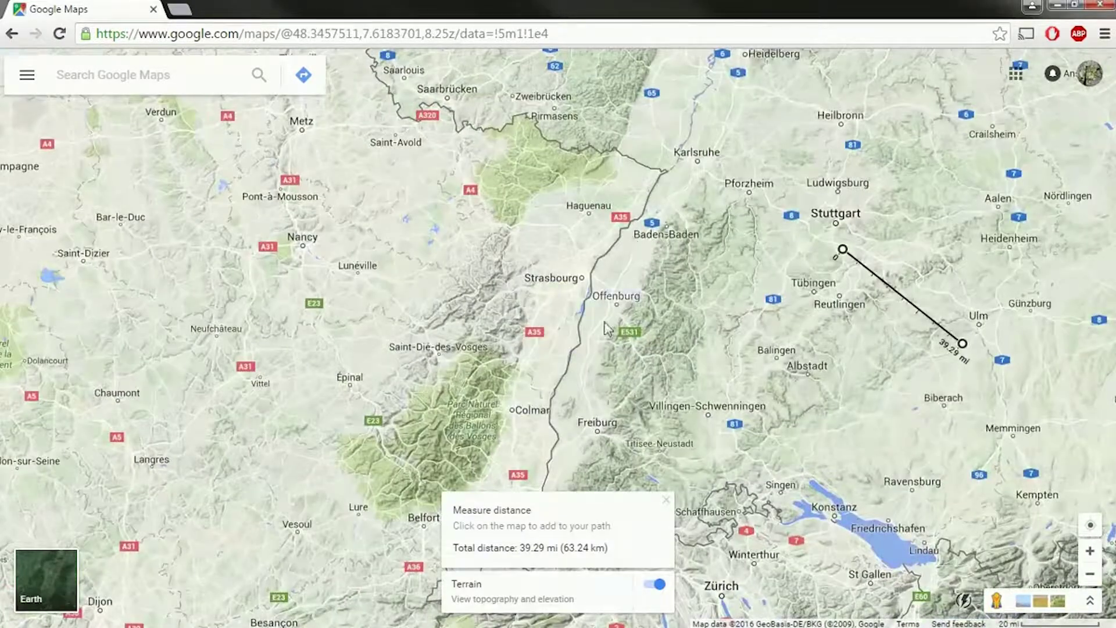
left_click_drag(851, 390, 820, 372)
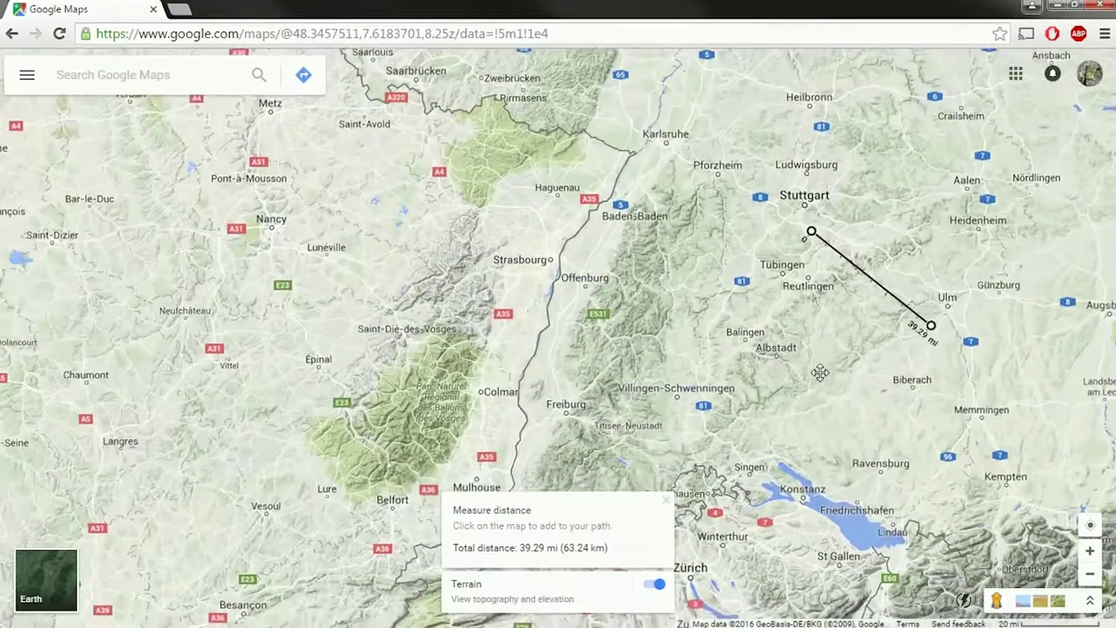
scroll(866, 284, "up", 2)
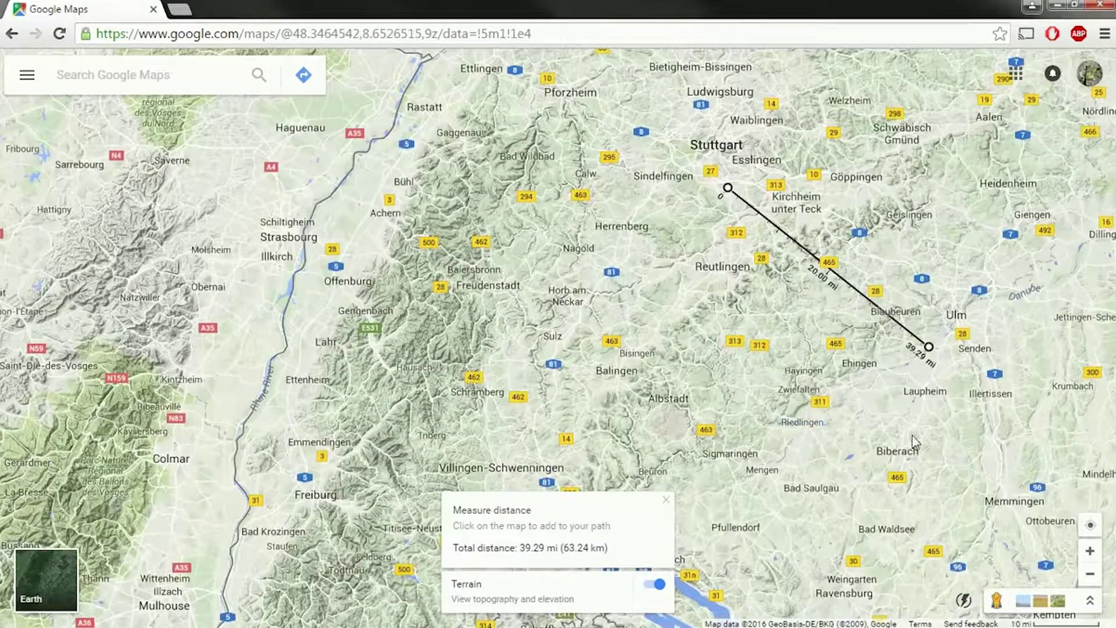
left_click_drag(864, 422, 826, 430)
scroll(841, 270, "up", 2)
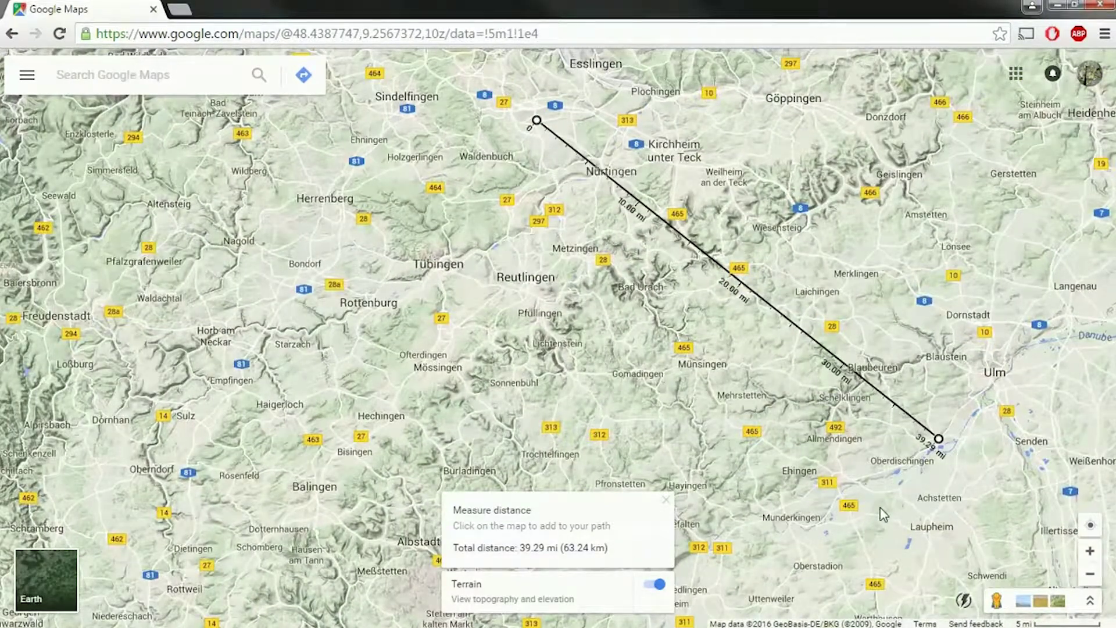
scroll(706, 361, "down", 3)
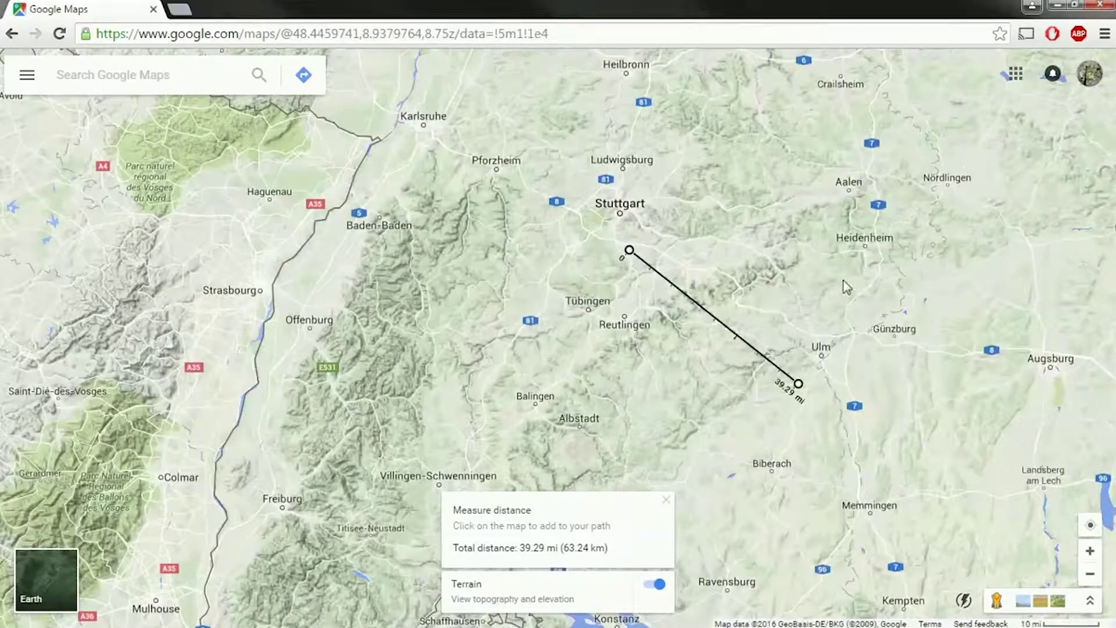
Frame the measured line between Stuttgart and Ulm and capture it as a snip
left_click_drag(601, 355, 549, 302)
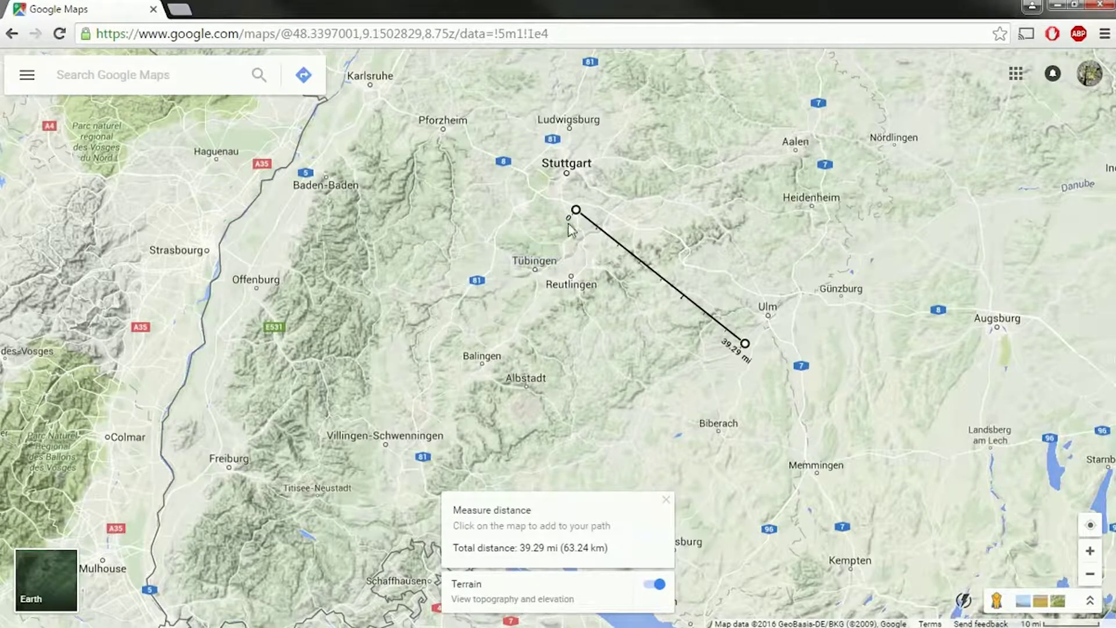
left_click_drag(594, 400, 569, 348)
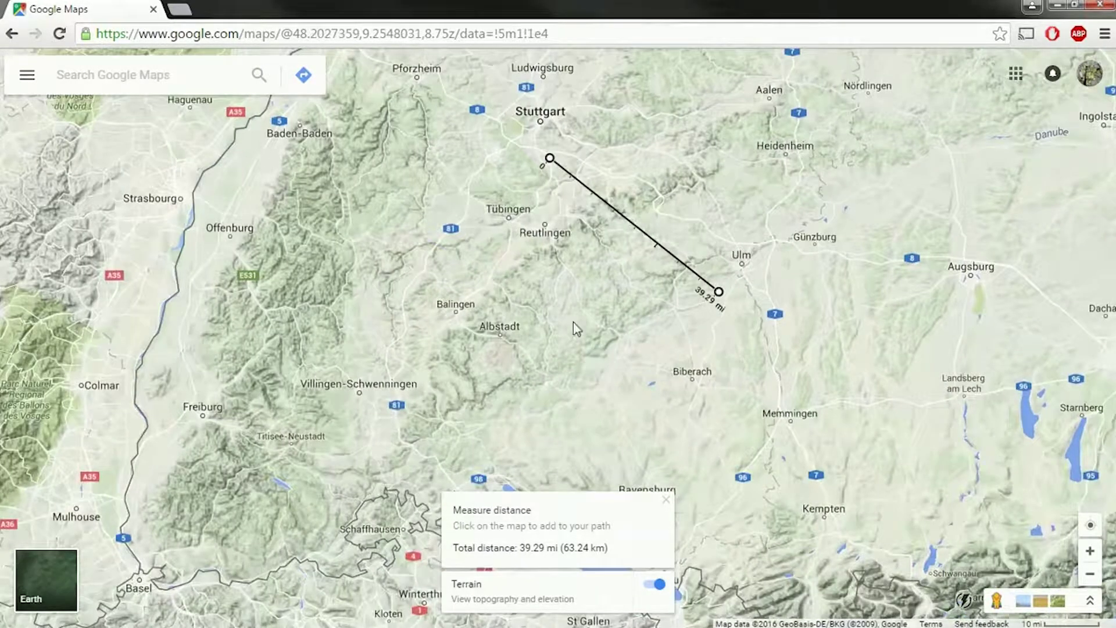
scroll(575, 338, "down", 1)
scroll(576, 334, "up", 2)
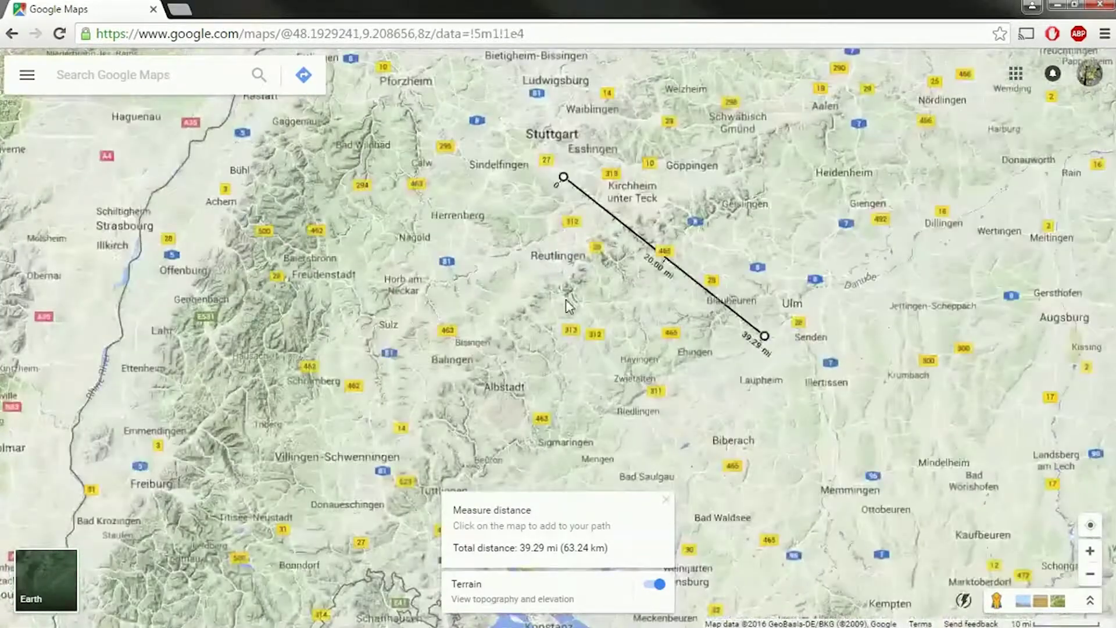
left_click_drag(562, 363, 563, 394)
scroll(563, 394, "down", 1)
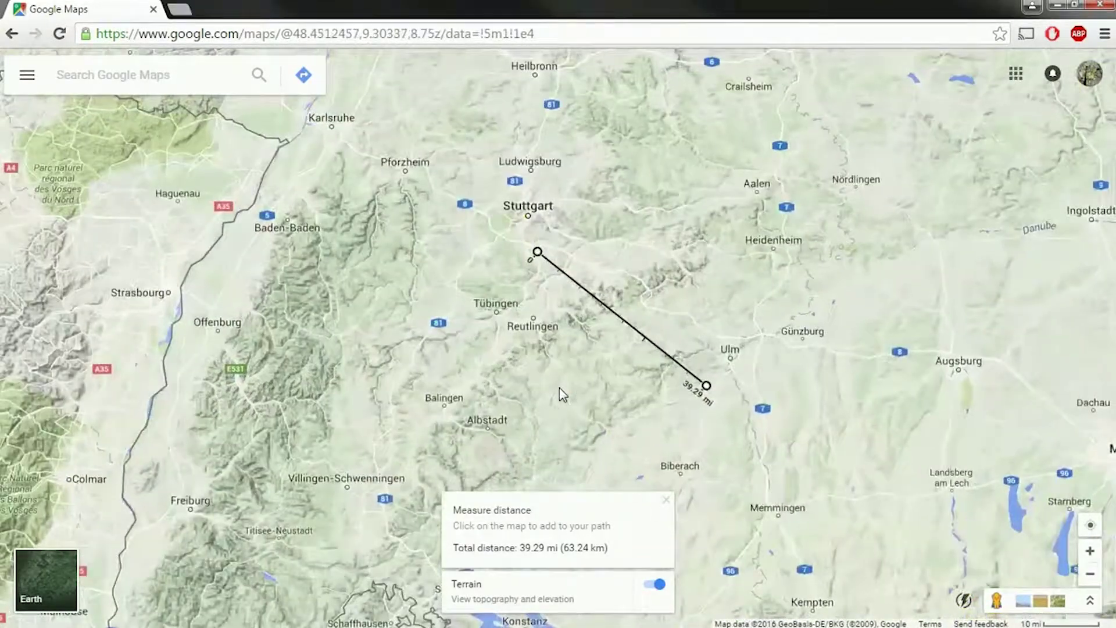
left_click_drag(578, 410, 566, 418)
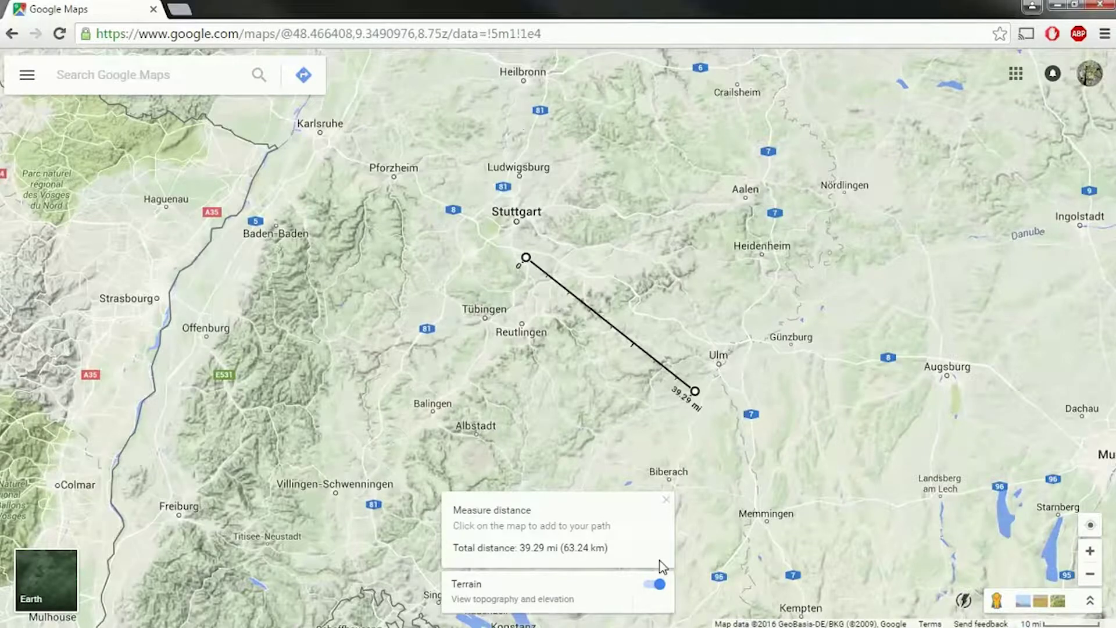
left_click_drag(511, 401, 504, 375)
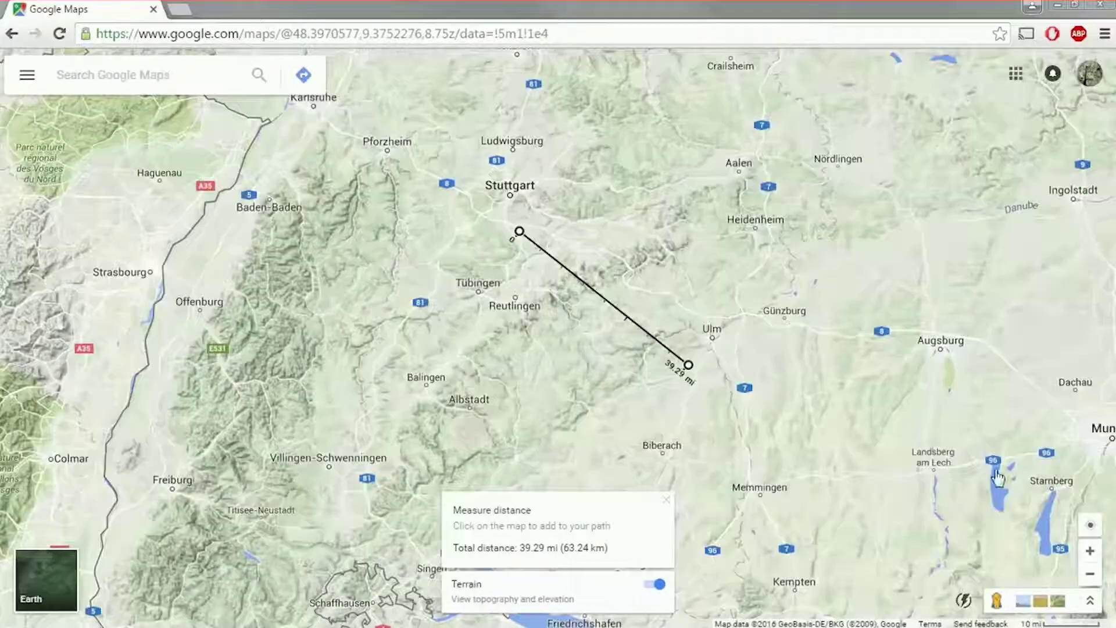
left_click(389, 174)
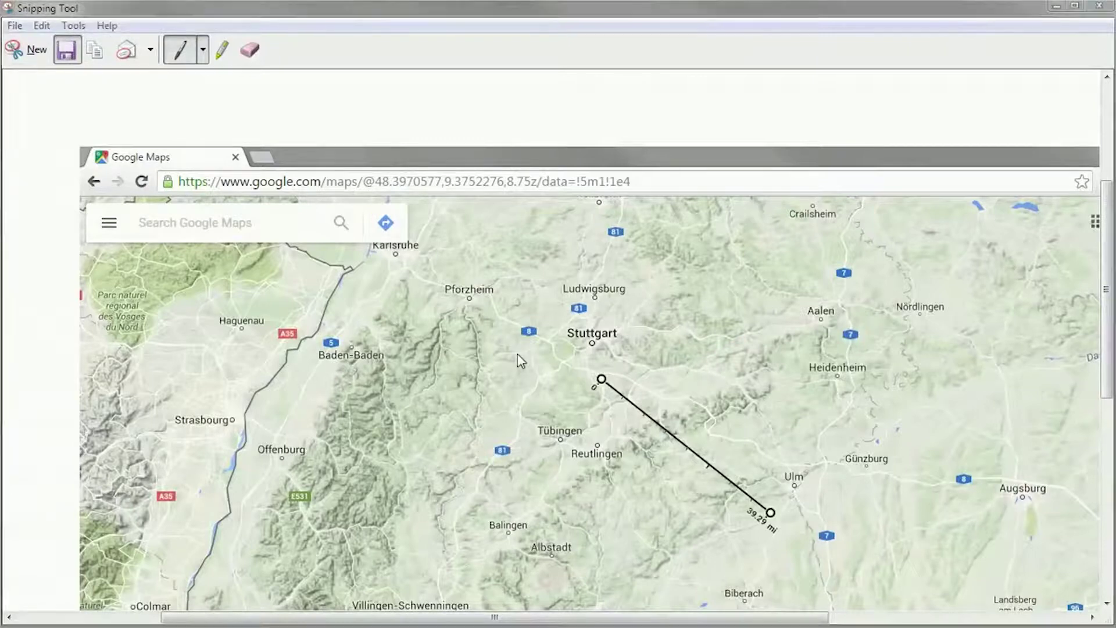
Save the snip to the Desktop as PNG named 'gogogle maps terrain distance'
type("gogo")
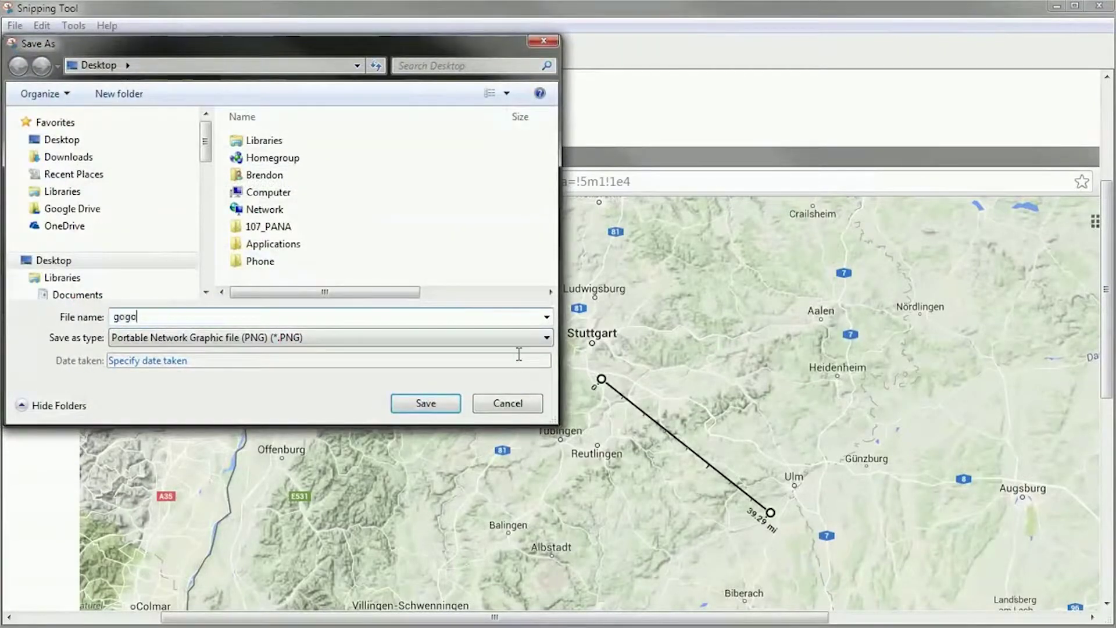
type("gle maps")
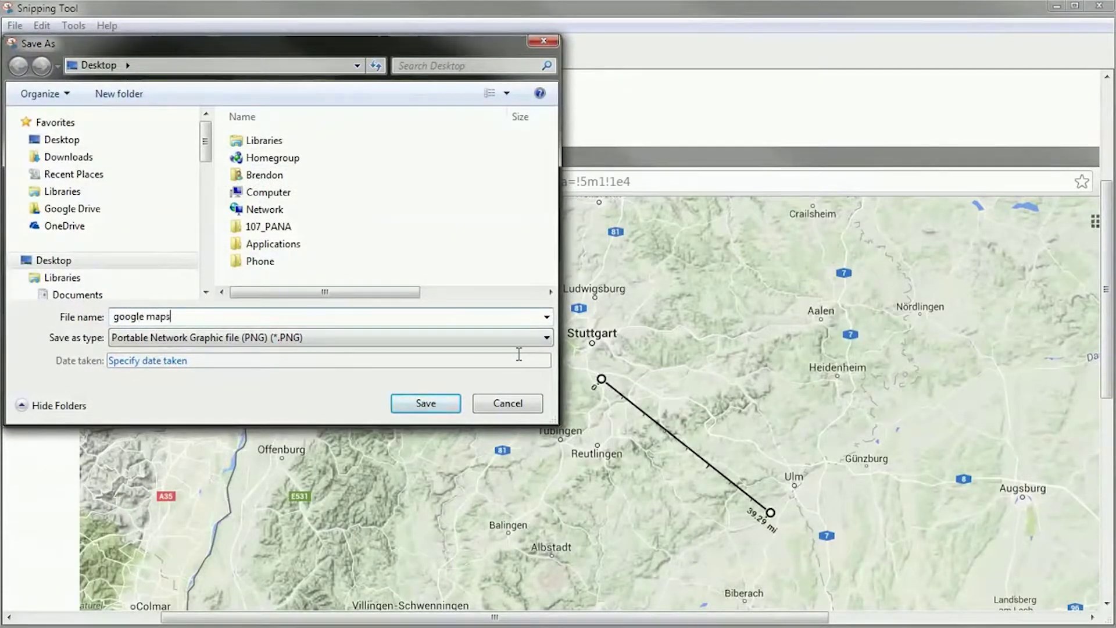
type(" terrain distance")
key("Return")
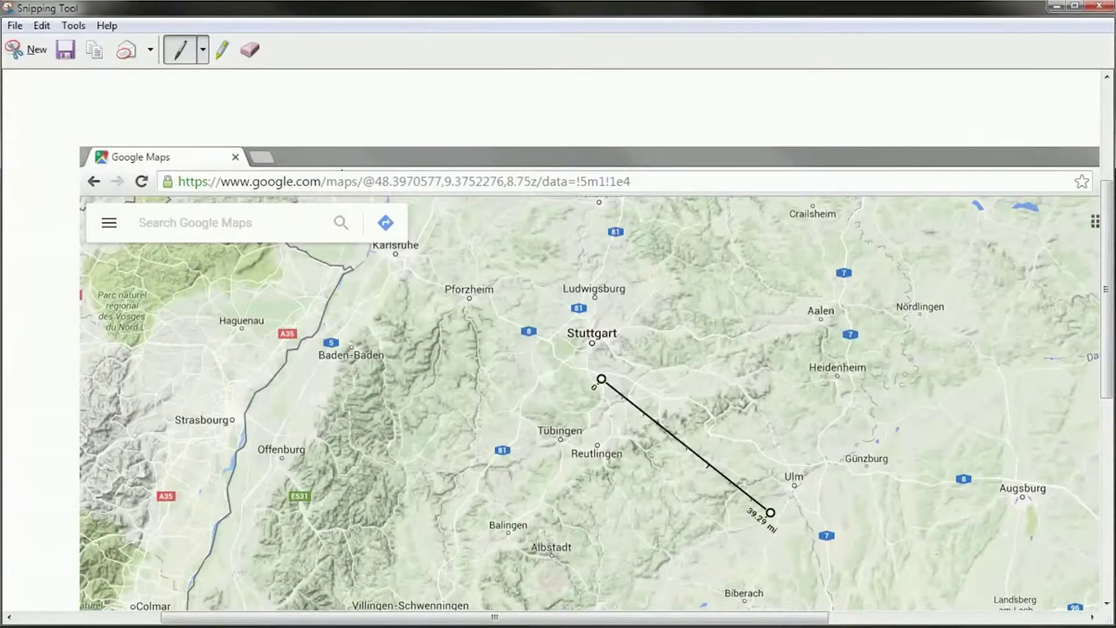